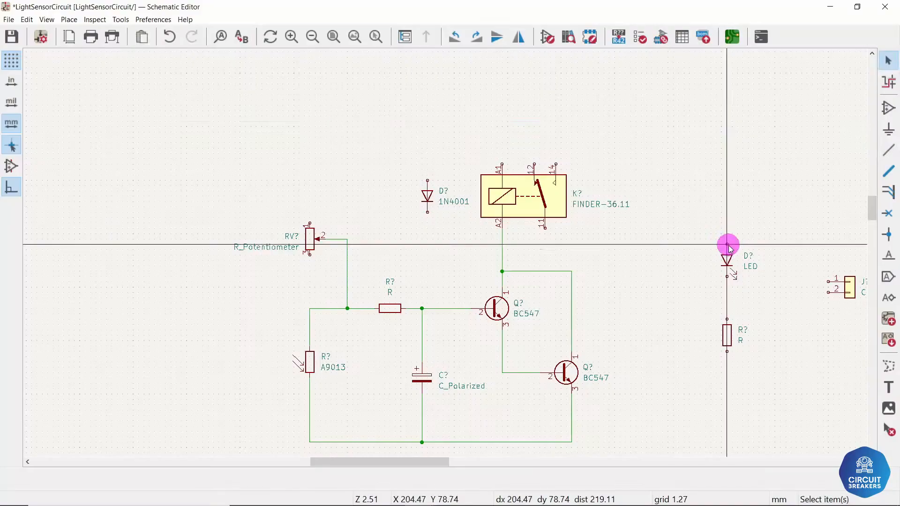
# Step: Draw a wire from the LED's upper pin above the circuit and down to pin 1 of the potentiometer
pyautogui.click(727, 244)
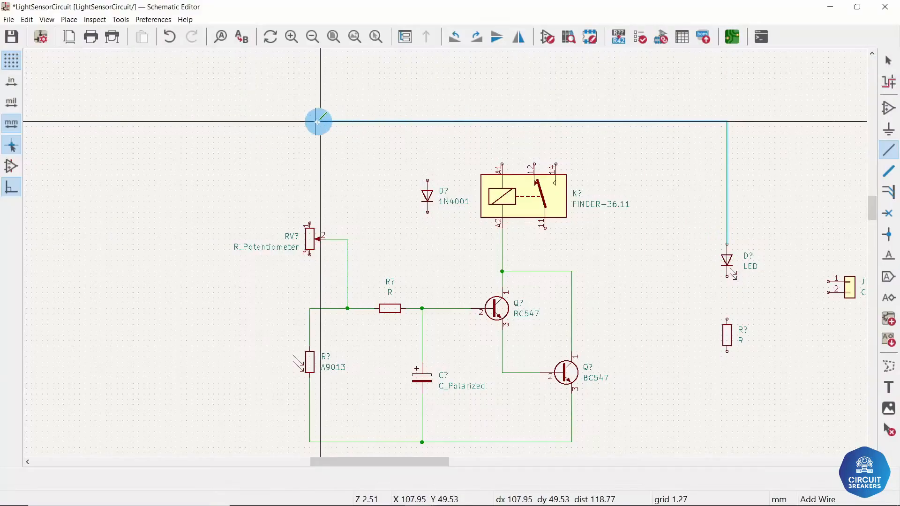
pyautogui.click(309, 142)
pyautogui.click(309, 223)
# Step: Wire the 1N4001 diode's upper pin to the long overhead wire and its lower pin to the relay's A2 wire
pyautogui.click(427, 180)
pyautogui.click(426, 143)
pyautogui.click(427, 212)
pyautogui.scroll(2, 426, 212)
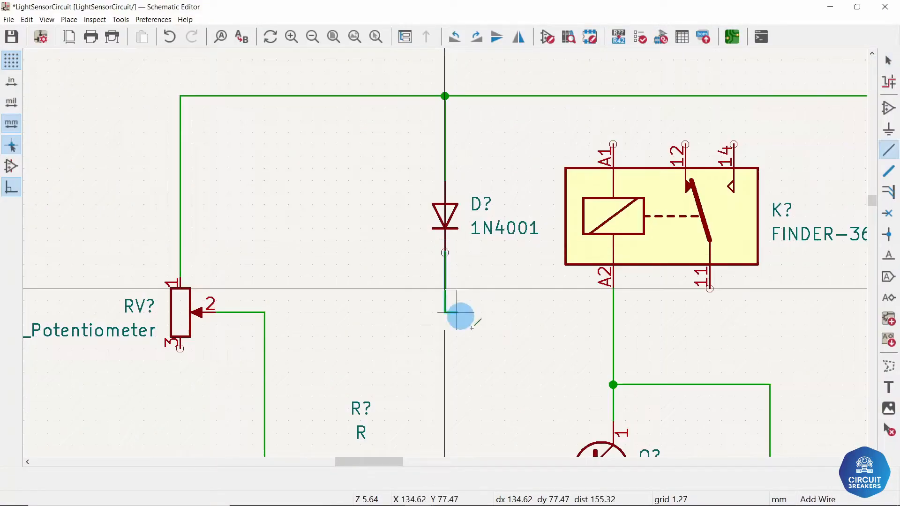
pyautogui.click(613, 335)
# Step: Connect relay pin A1 to the overhead wire
pyautogui.moveTo(694, 281); pyautogui.dragTo(625, 338, button='middle')
pyautogui.click(544, 201)
pyautogui.click(544, 153)
pyautogui.scroll(-1, 605, 239)
pyautogui.moveTo(742, 400); pyautogui.dragTo(588, 250, button='middle')
pyautogui.scroll(-2, 590, 250)
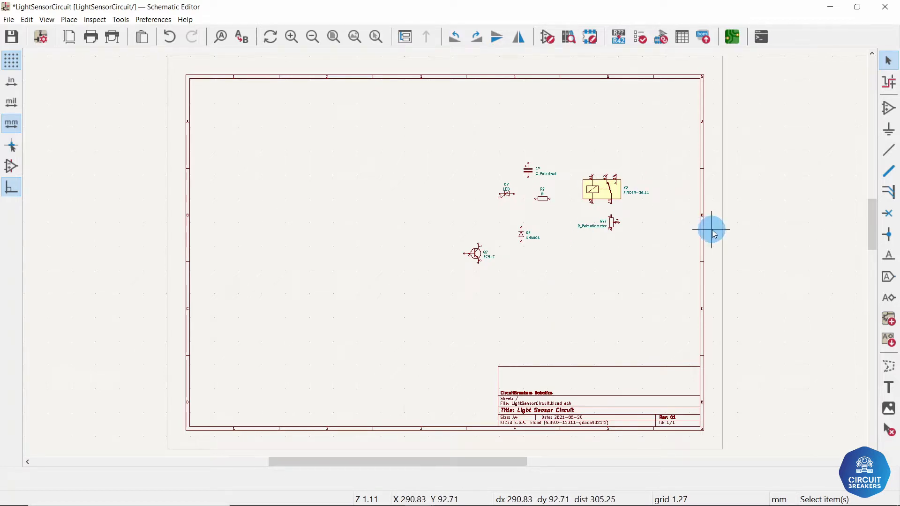
# Step: Add a symbol by filtering for LDR and select the A9013 light dependent resistor from Sensor_Optical
pyautogui.click(888, 108)
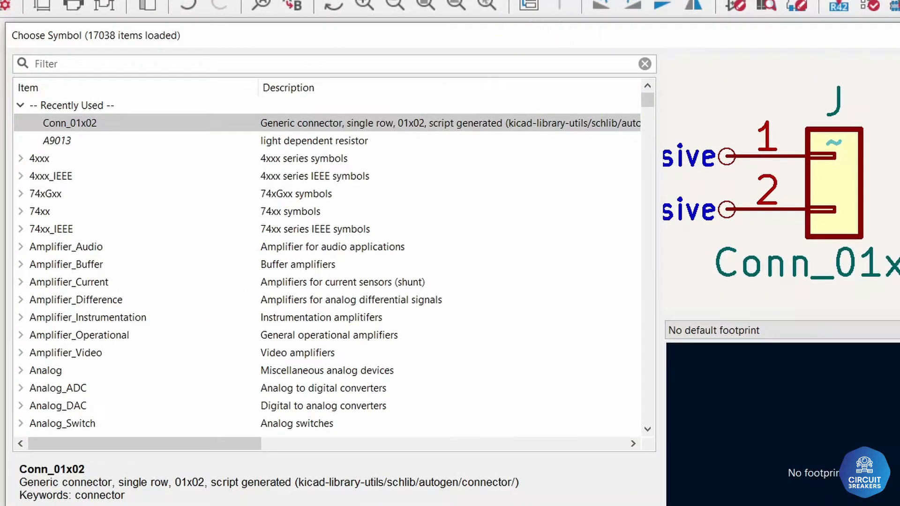
pyautogui.write('LDR')
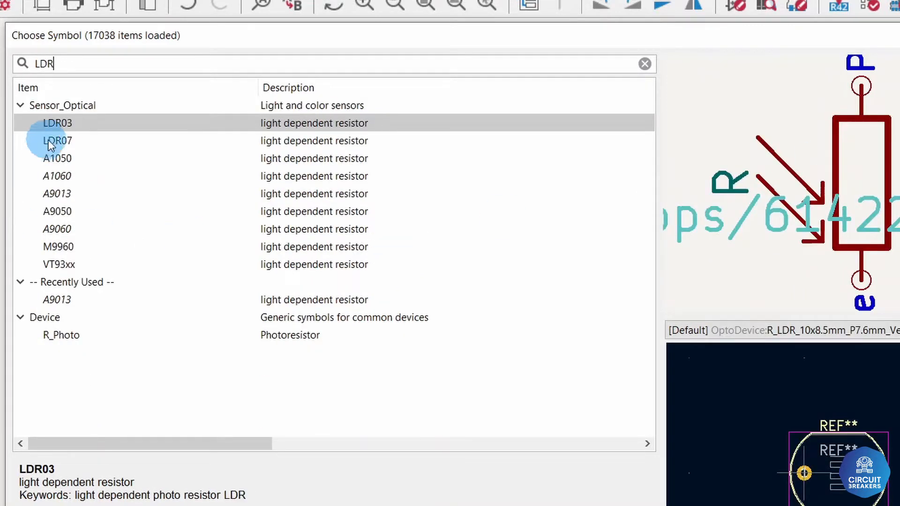
pyautogui.click(60, 143)
pyautogui.click(61, 159)
pyautogui.click(62, 176)
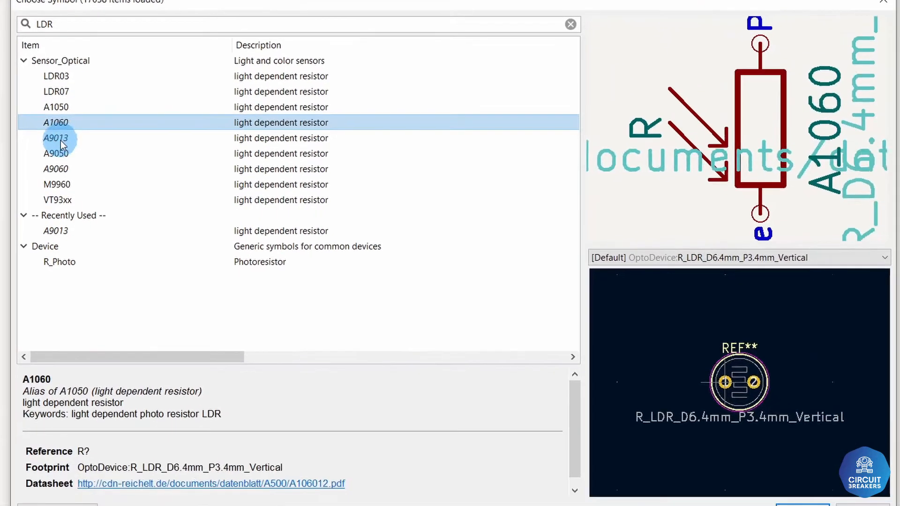
pyautogui.click(61, 140)
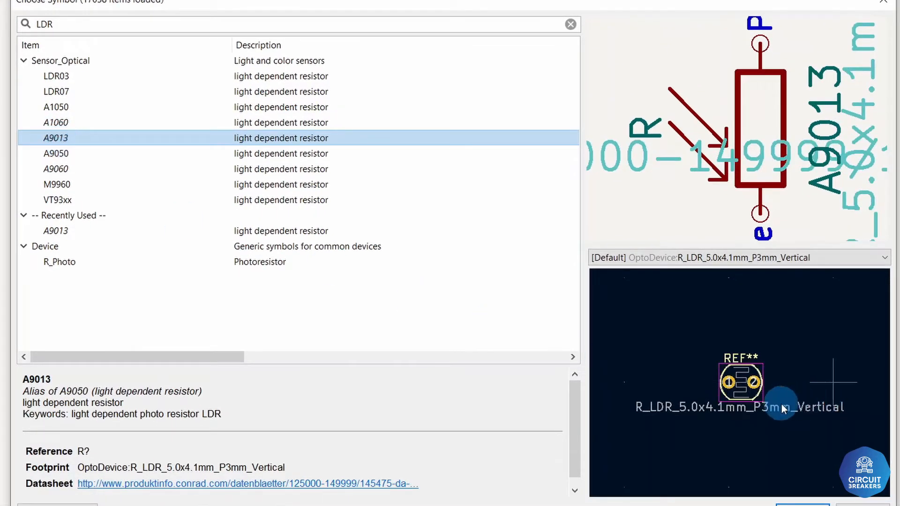
# Step: Inspect the A9013 footprint preview and place the light dependent resistor on the sheet below the relay and diode
pyautogui.scroll(3, 680, 383)
pyautogui.scroll(-3, 677, 378)
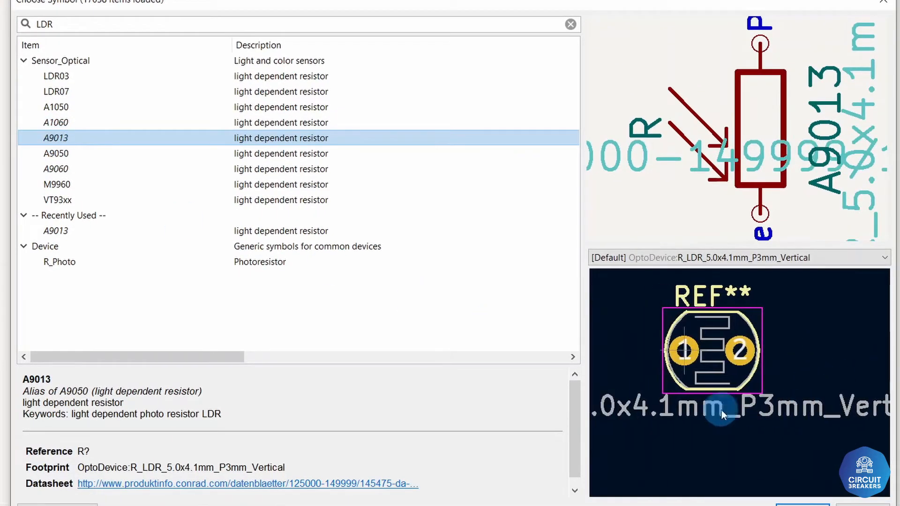
pyautogui.click(799, 503)
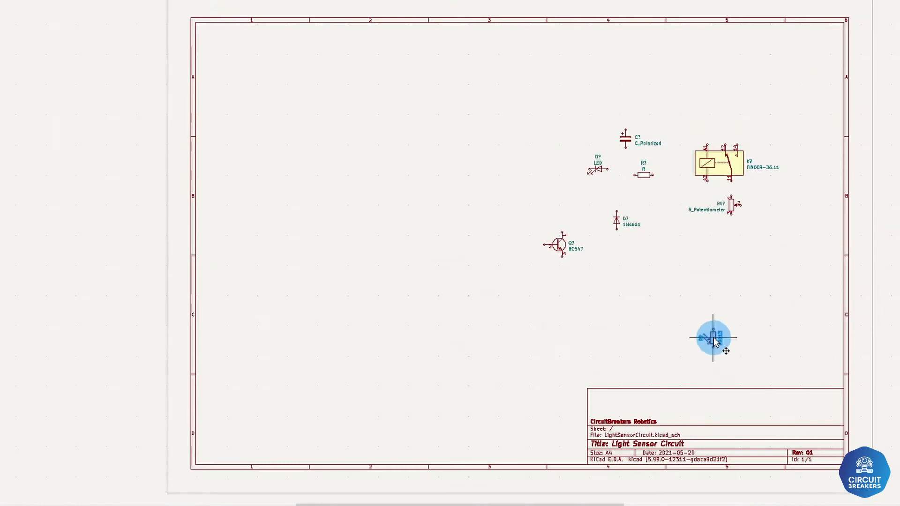
pyautogui.scroll(-4, 519, 244)
pyautogui.click(495, 143)
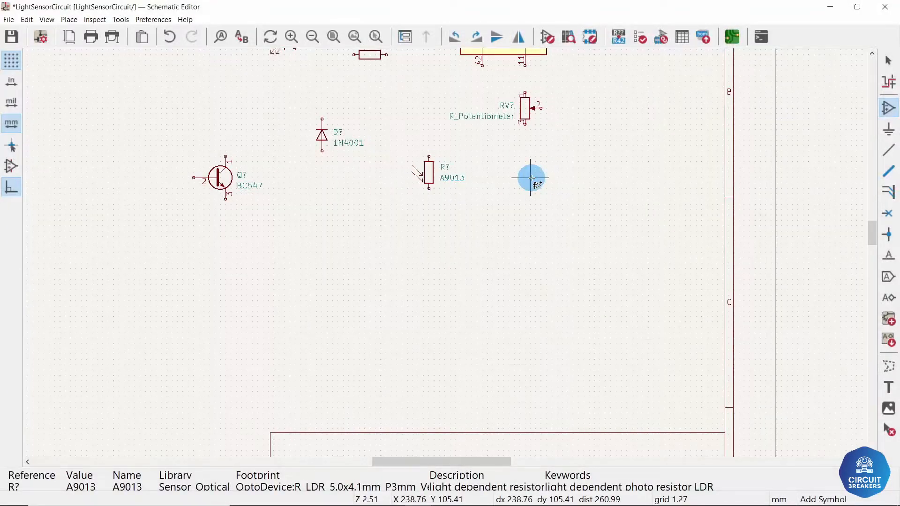
# Step: Add another symbol, browse the Connector_Generic library's single-row connectors and select the two-pin Conn_01x02
pyautogui.click(531, 178)
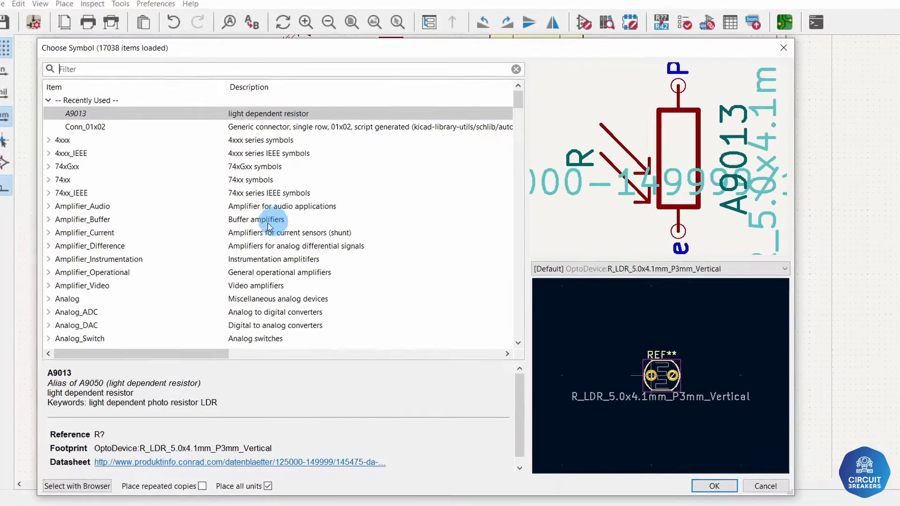
pyautogui.scroll(-4, 222, 234)
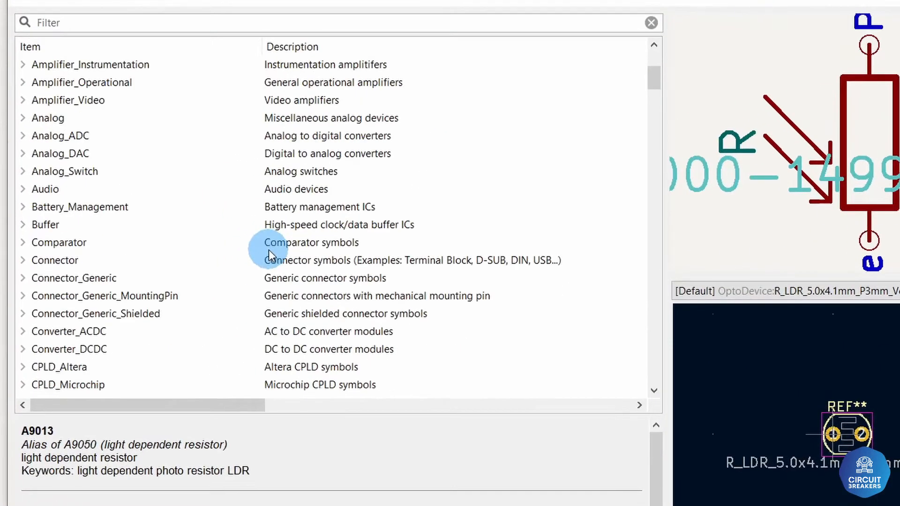
pyautogui.scroll(-1, 268, 250)
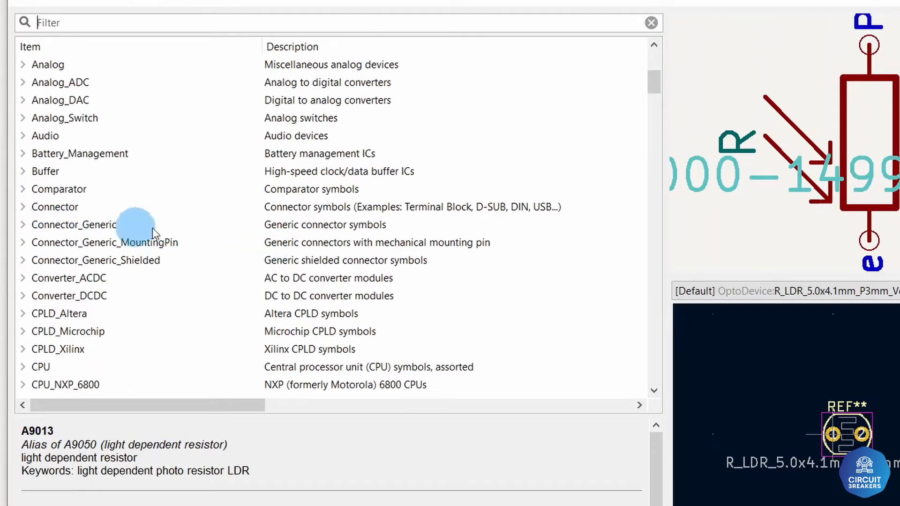
pyautogui.click(26, 226)
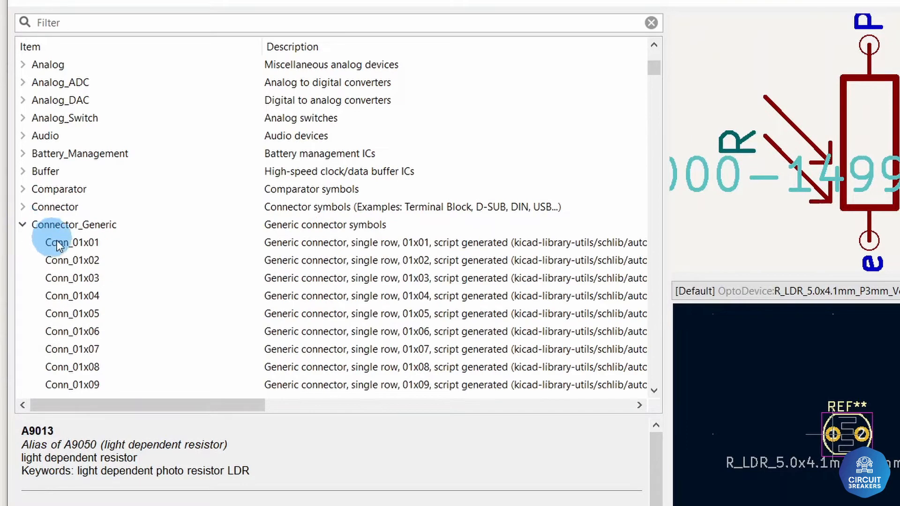
pyautogui.click(68, 245)
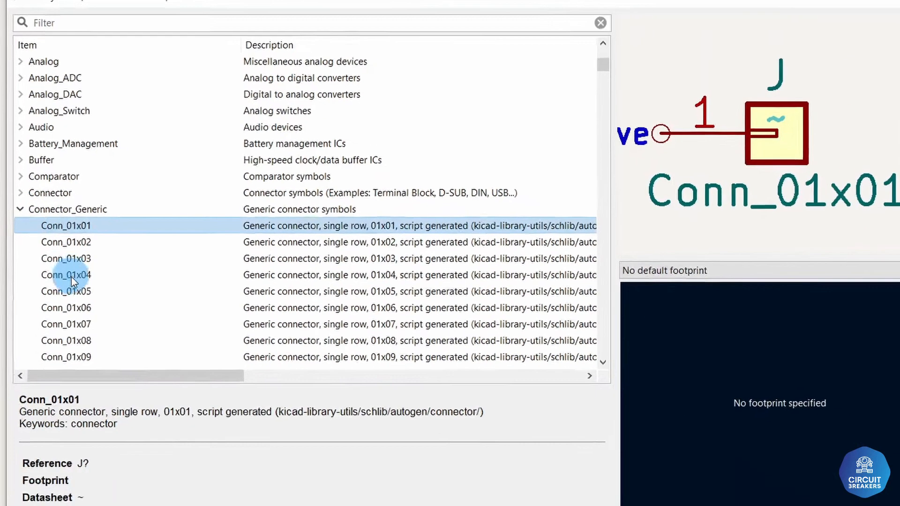
pyautogui.click(72, 276)
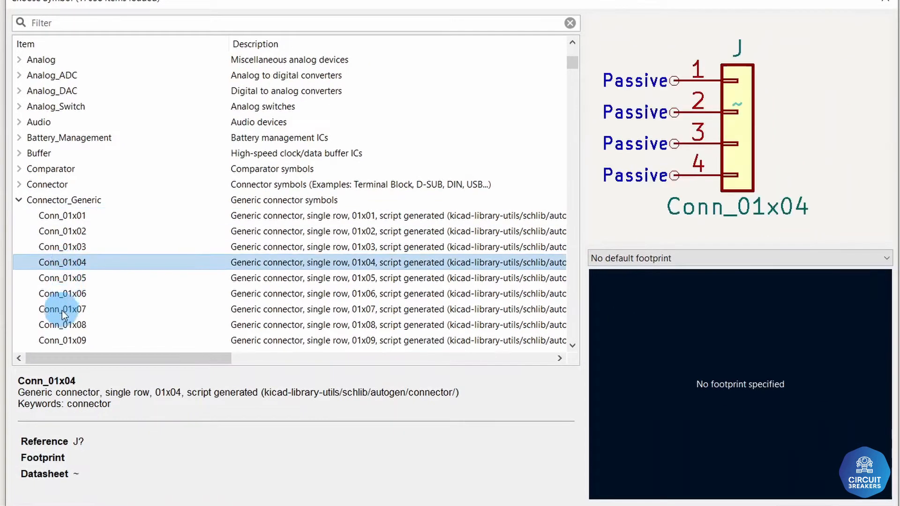
pyautogui.click(69, 324)
pyautogui.click(71, 305)
pyautogui.click(66, 292)
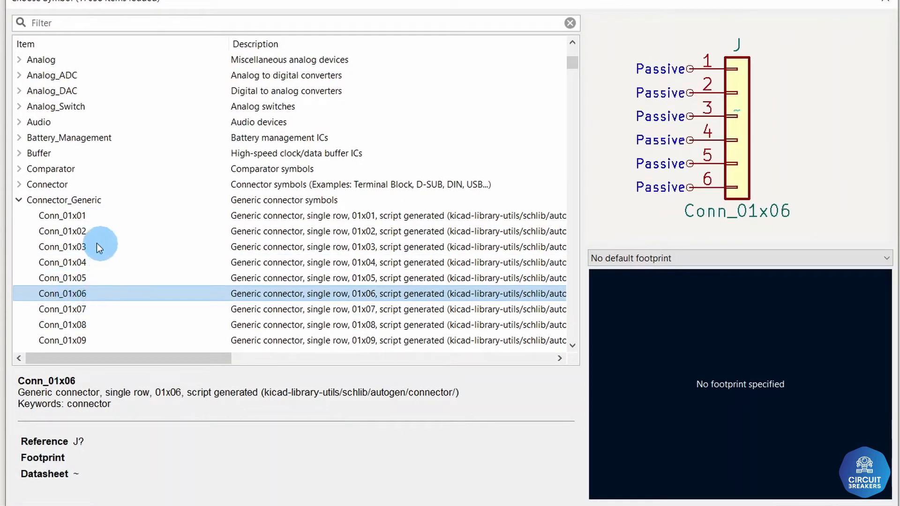
pyautogui.click(75, 231)
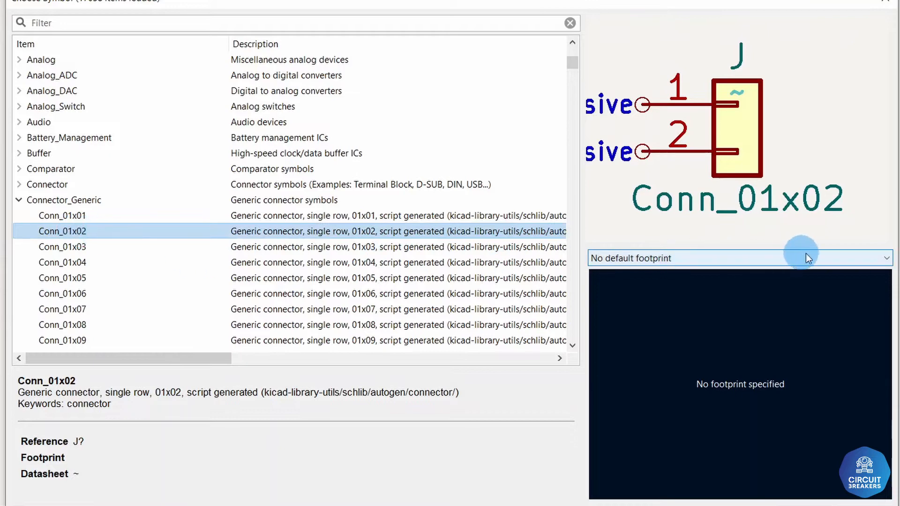
# Step: Assign the footprint Connector_PinHeader_2.54mm:PinHeader_1x02_P2.54mm_Horizontal to Conn_01x02 and enlarge its preview
pyautogui.click(835, 254)
pyautogui.scroll(-15, 662, 348)
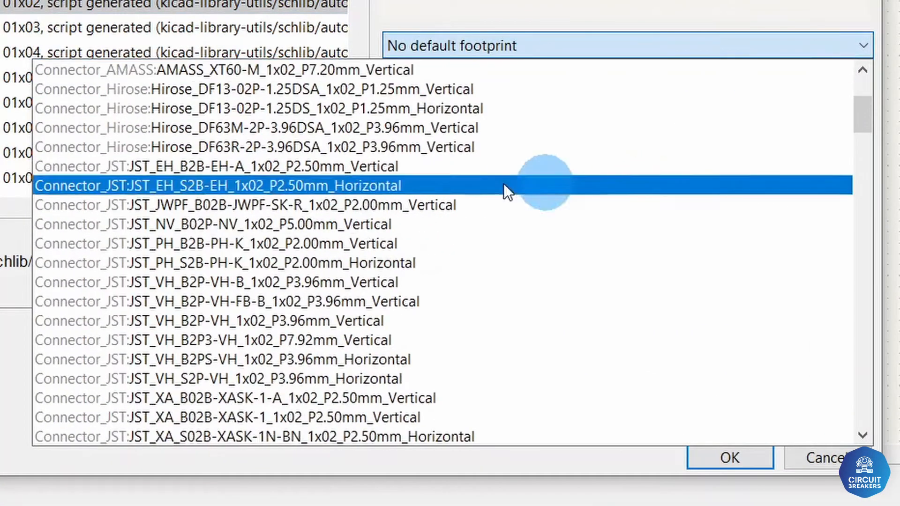
pyautogui.scroll(-20, 247, 261)
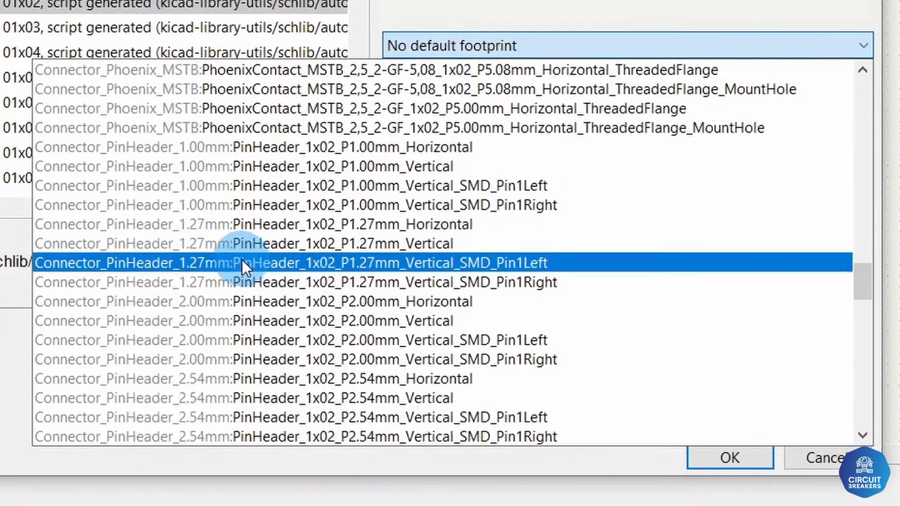
pyautogui.scroll(3, 242, 262)
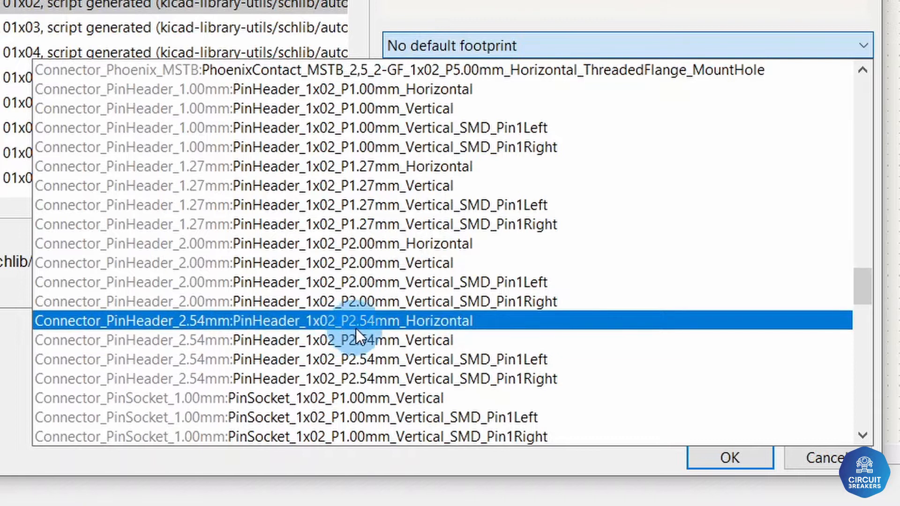
pyautogui.click(336, 322)
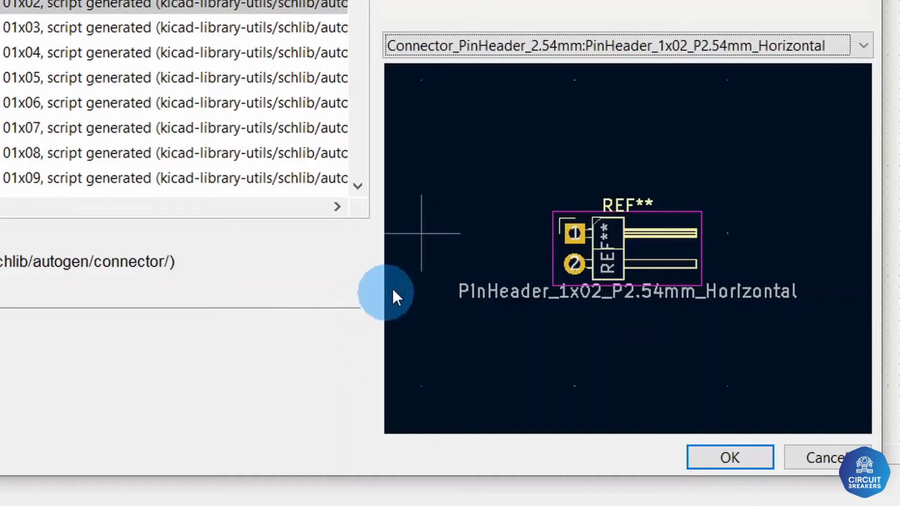
pyautogui.scroll(5, 628, 250)
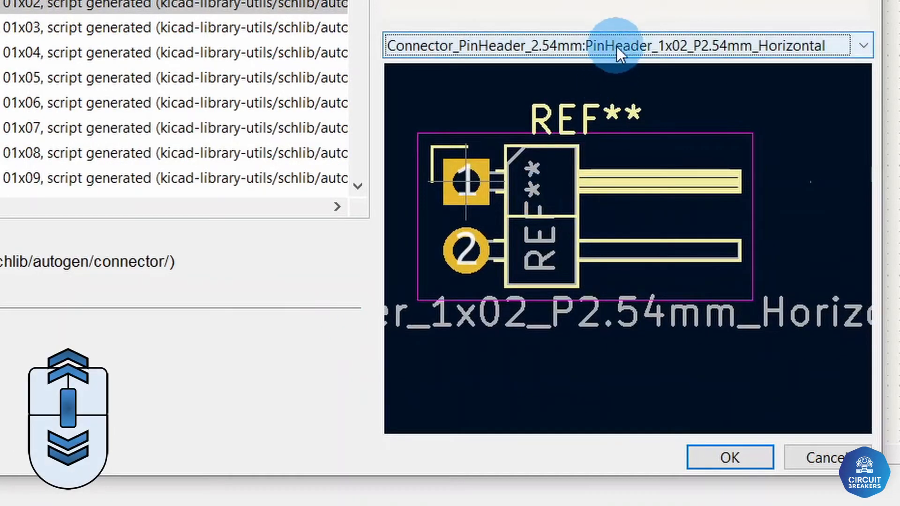
# Step: Switch the Conn_01x02 footprint to PinHeader_1x02_P2.54mm_Vertical and place the connector beside the A9013 resistor
pyautogui.scroll(-1, 617, 43)
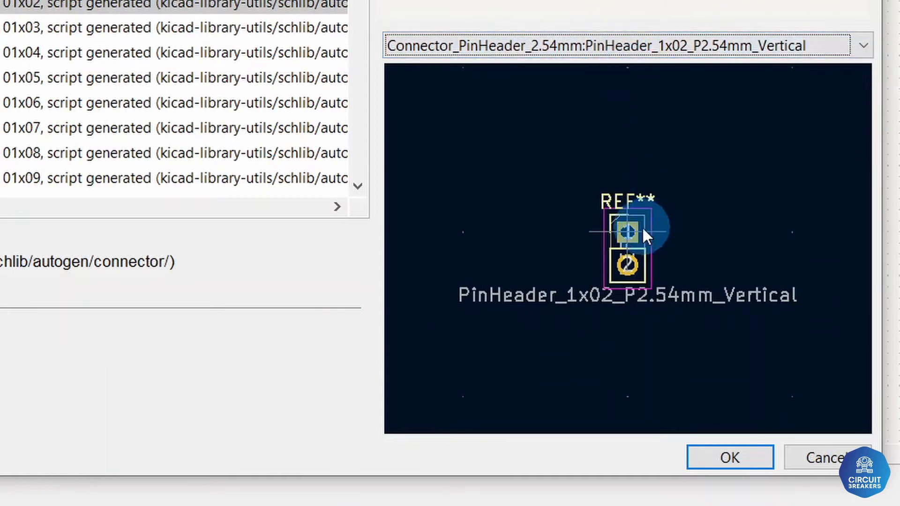
pyautogui.scroll(3, 627, 239)
pyautogui.moveTo(646, 288); pyautogui.dragTo(630, 220, button='middle')
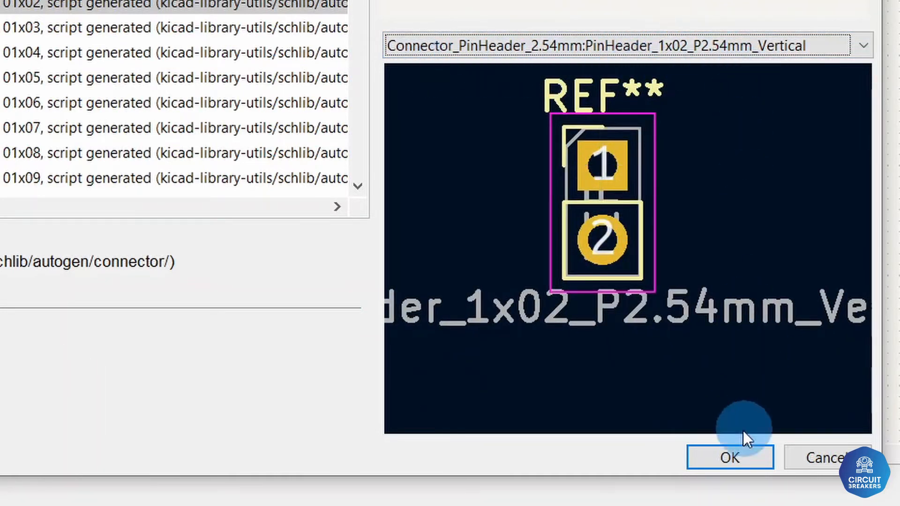
pyautogui.click(737, 457)
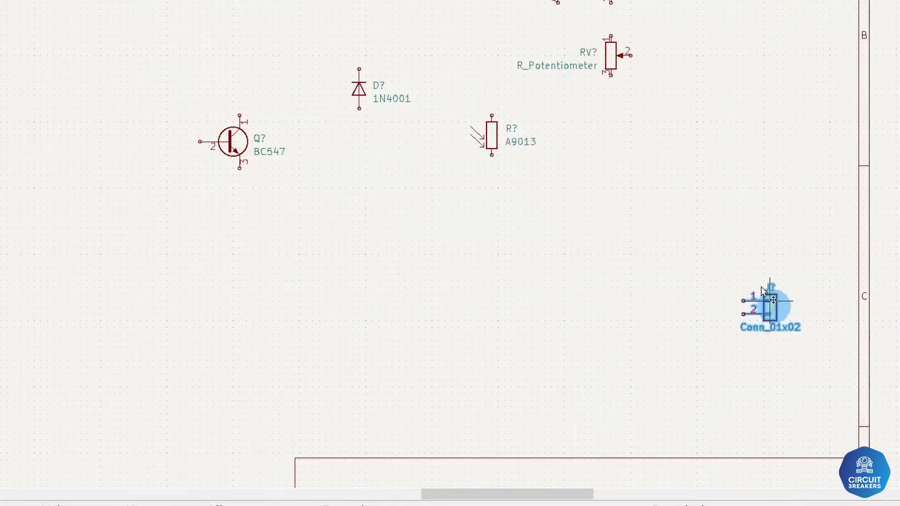
pyautogui.click(598, 173)
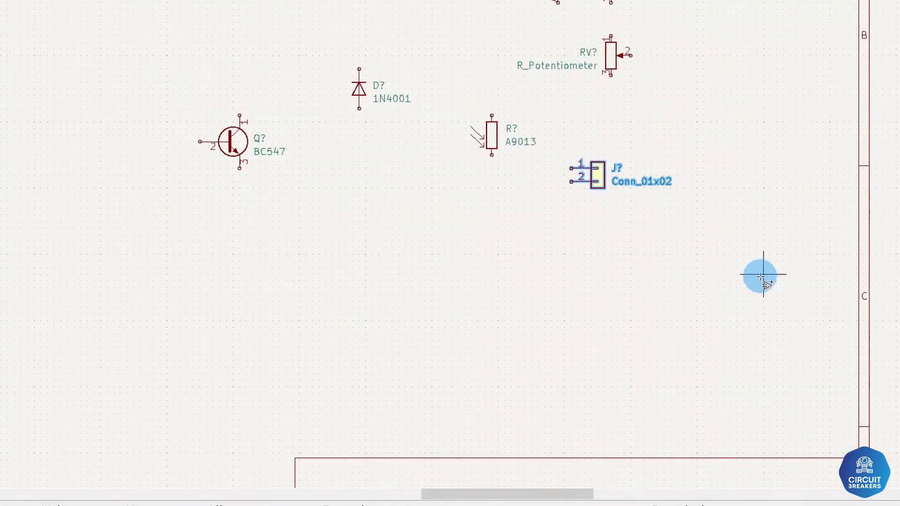
# Step: Add another symbol by filtering for screw and select Screw_Terminal_01x03
pyautogui.click(755, 270)
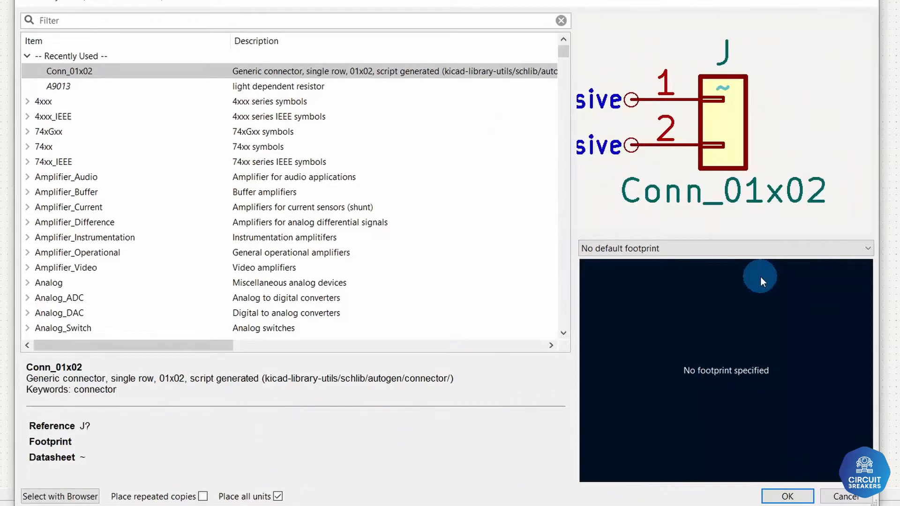
pyautogui.write('screw')
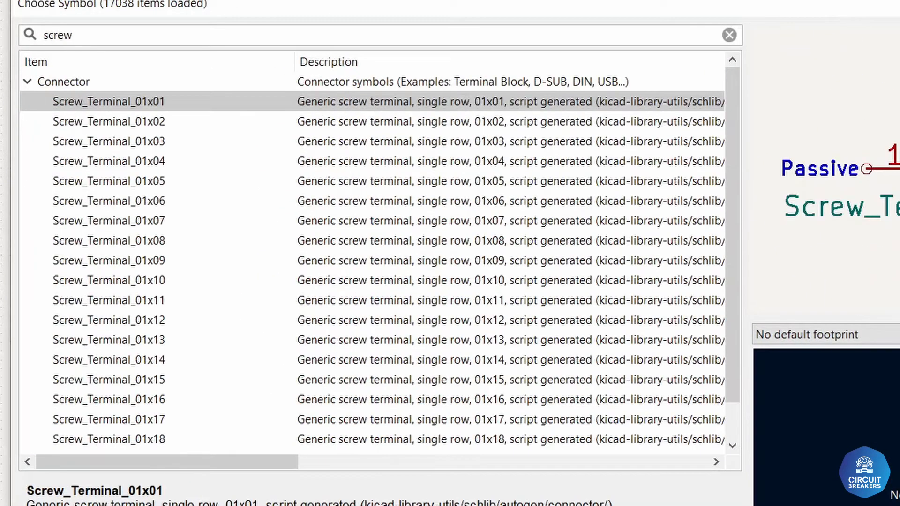
pyautogui.click(104, 146)
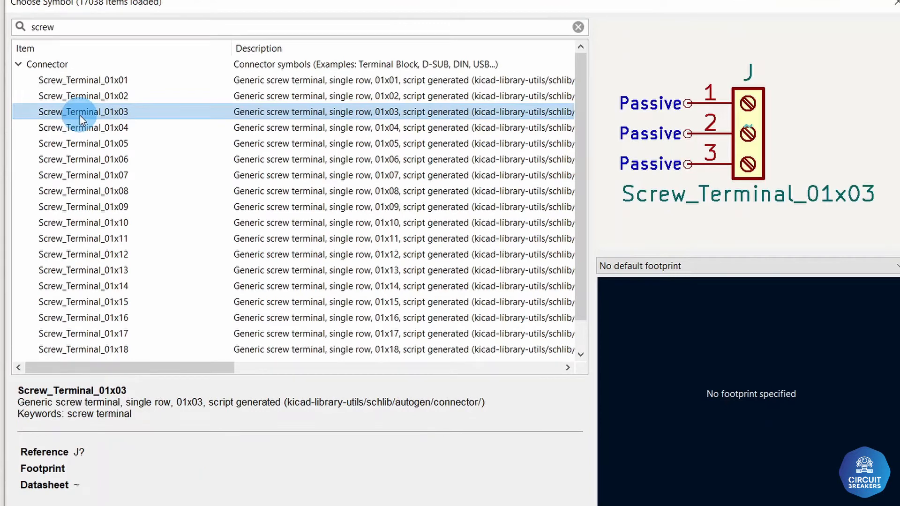
# Step: Assign the footprint TerminalBlock_MetzConnect_Type073_RT02603HBLU_1x03_P5.08mm_Horizontal to the three-pin screw terminal
pyautogui.click(712, 269)
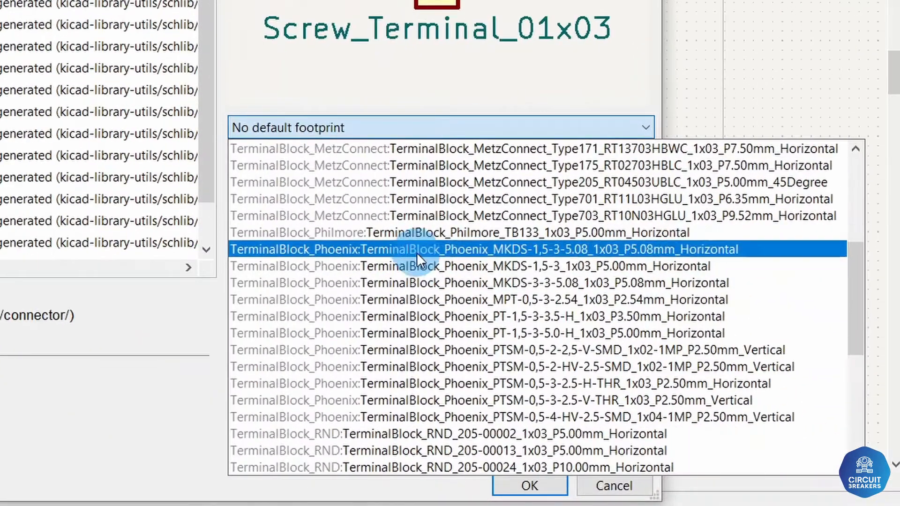
pyautogui.scroll(-4, 435, 313)
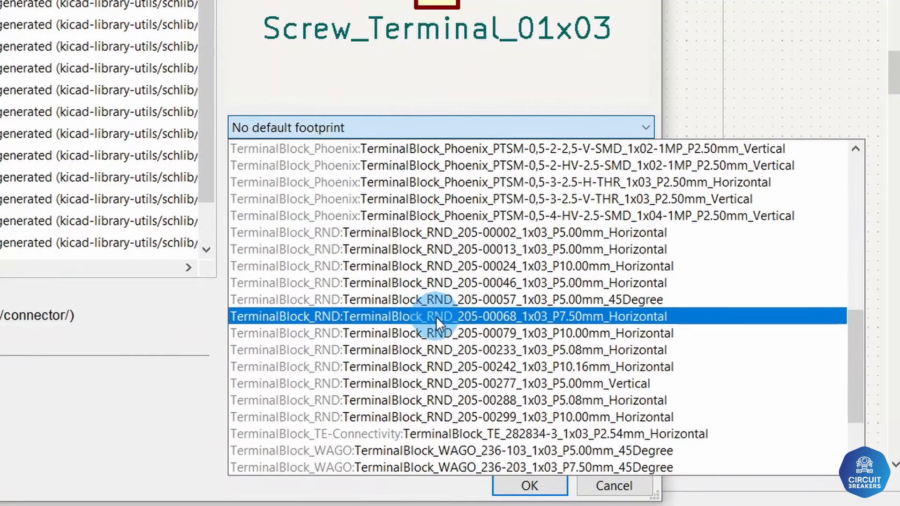
pyautogui.scroll(-2, 435, 317)
pyautogui.scroll(6, 423, 381)
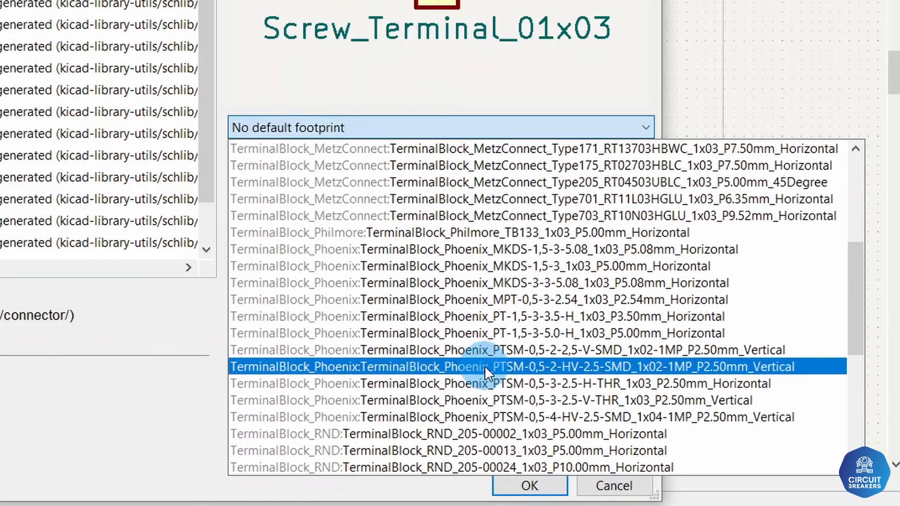
pyautogui.scroll(3, 535, 362)
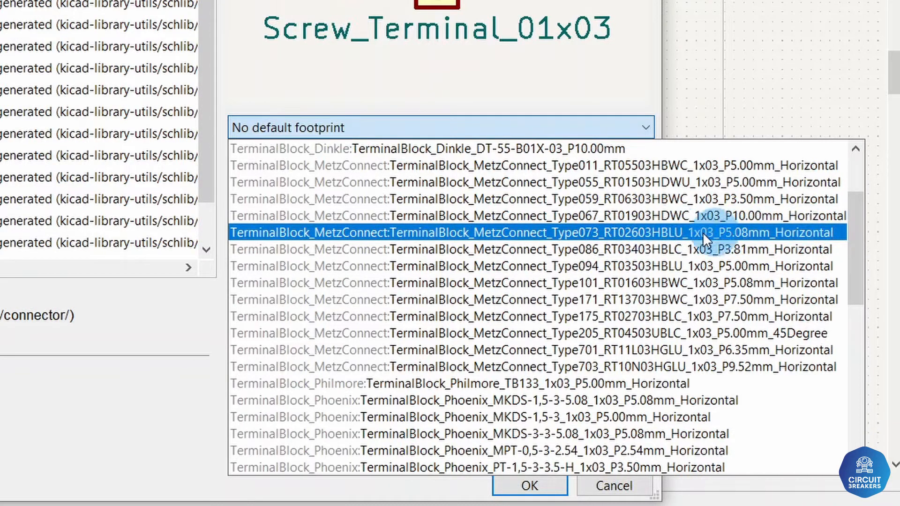
pyautogui.click(741, 233)
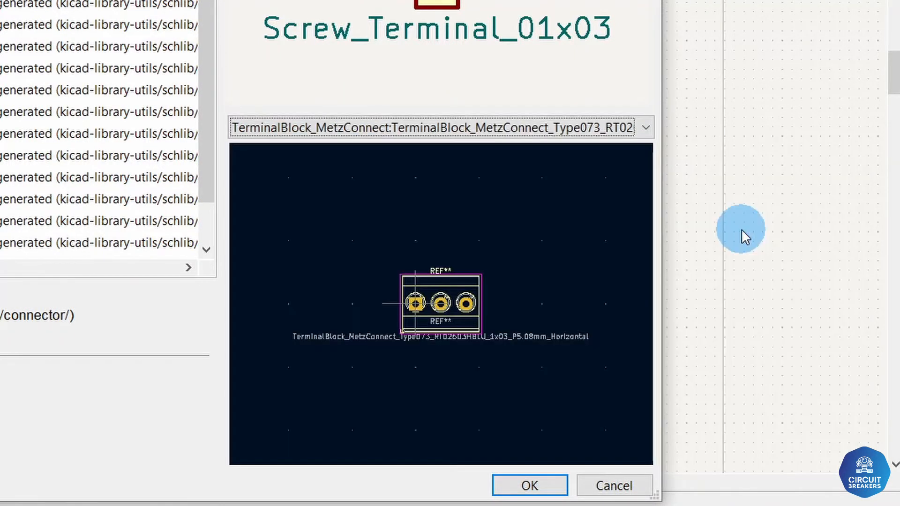
# Step: Check the terminal block footprint preview, accept Screw_Terminal_01x03 and place the symbol below the A9013 resistor
pyautogui.scroll(3, 440, 304)
pyautogui.moveTo(341, 305); pyautogui.dragTo(415, 308, button='middle')
pyautogui.scroll(2, 516, 309)
pyautogui.click(539, 486)
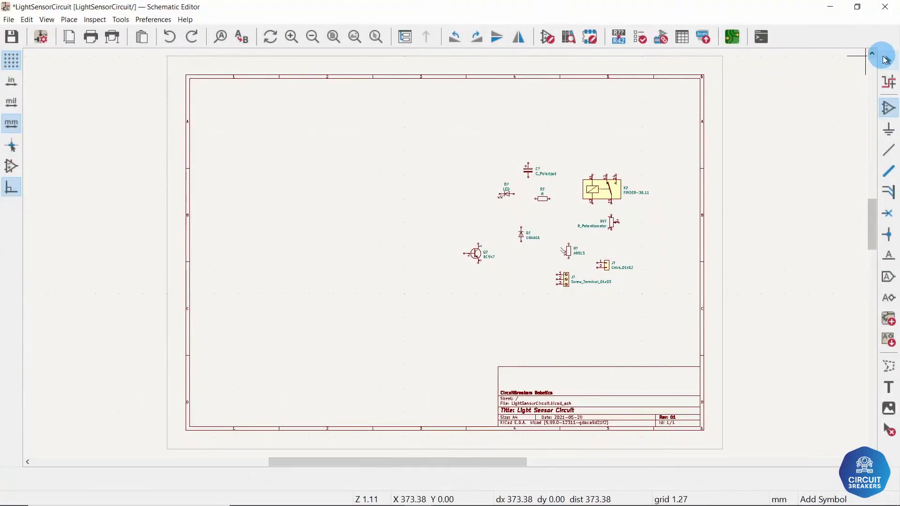
pyautogui.click(885, 59)
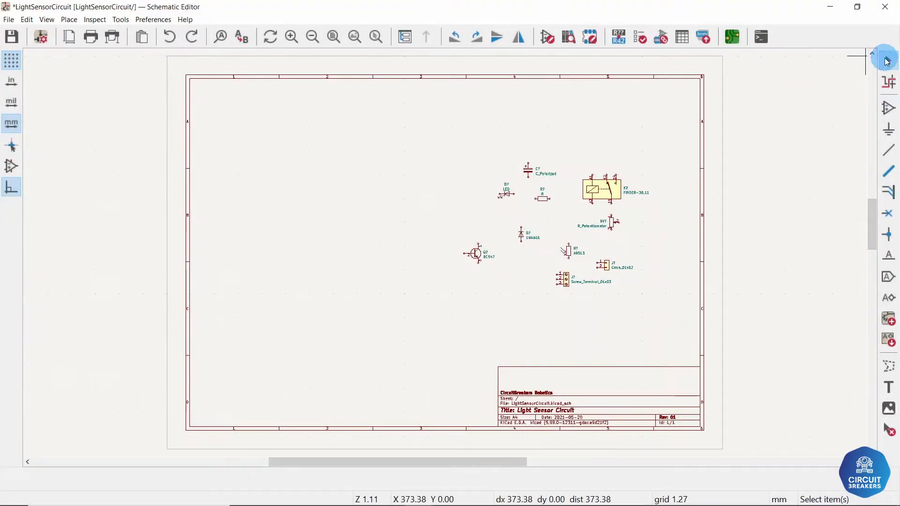
# Step: Move the BC547 transistor, rotating it in 90-degree steps through a full turn, and place it below the 1N4001 diode's level
pyautogui.scroll(6, 476, 253)
pyautogui.click(447, 264)
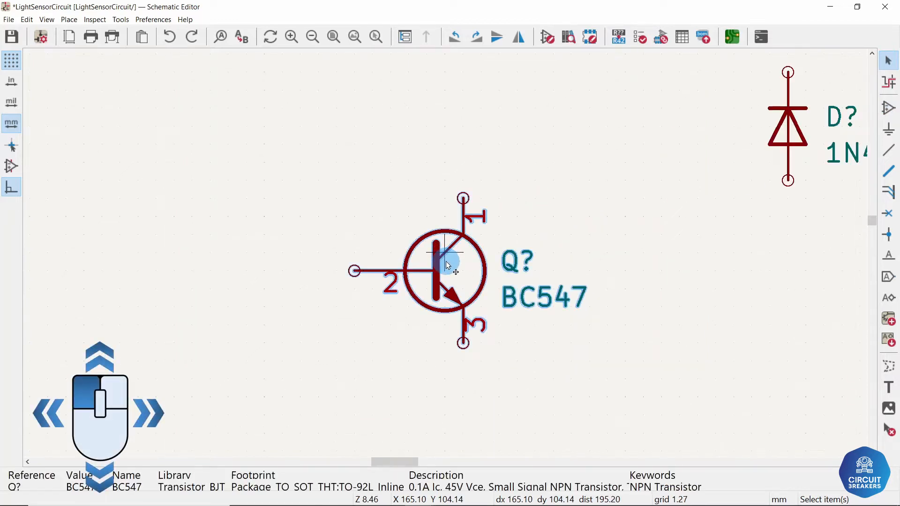
pyautogui.moveTo(447, 263); pyautogui.dragTo(435, 240)
pyautogui.scroll(-3, 462, 257)
pyautogui.press('r')
pyautogui.press('r')
pyautogui.press('r')
pyautogui.press('r')
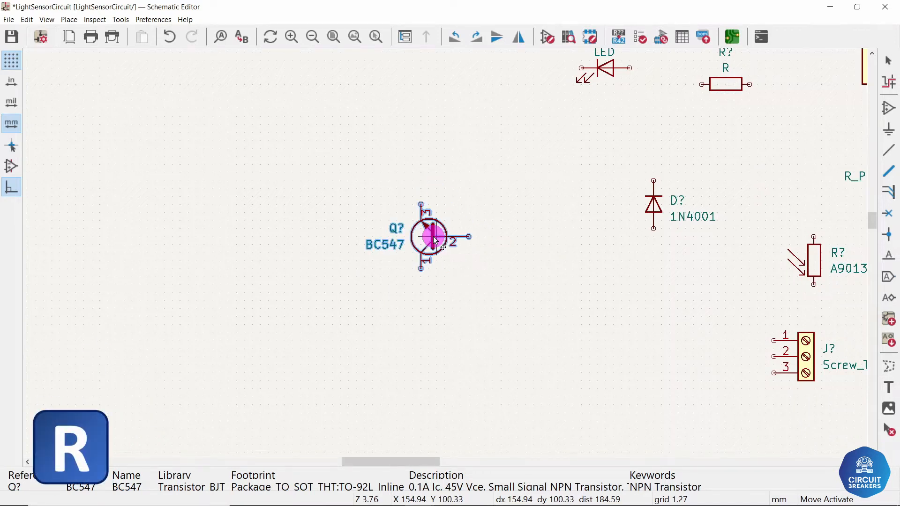
pyautogui.moveTo(464, 262); pyautogui.dragTo(505, 309)
pyautogui.click(577, 375)
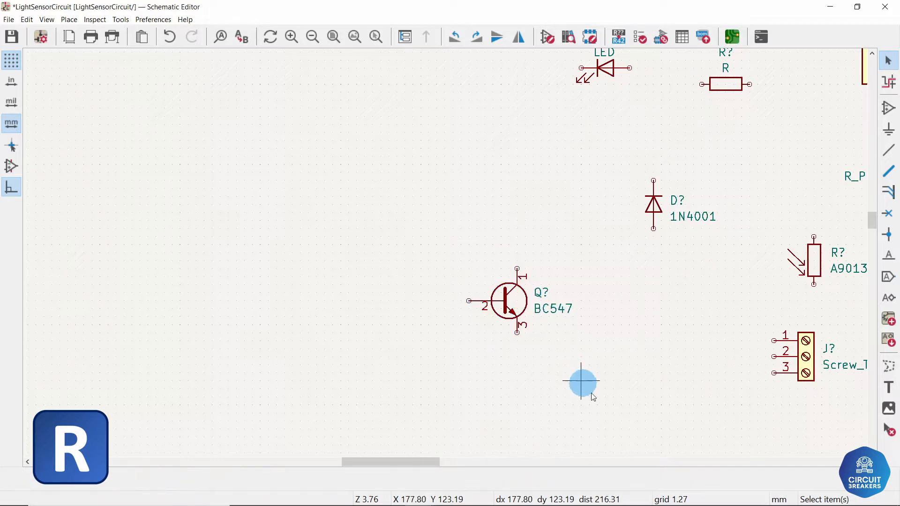
# Step: Duplicate the BC547 transistor and place the copy above and to the left of the original
pyautogui.click(514, 301)
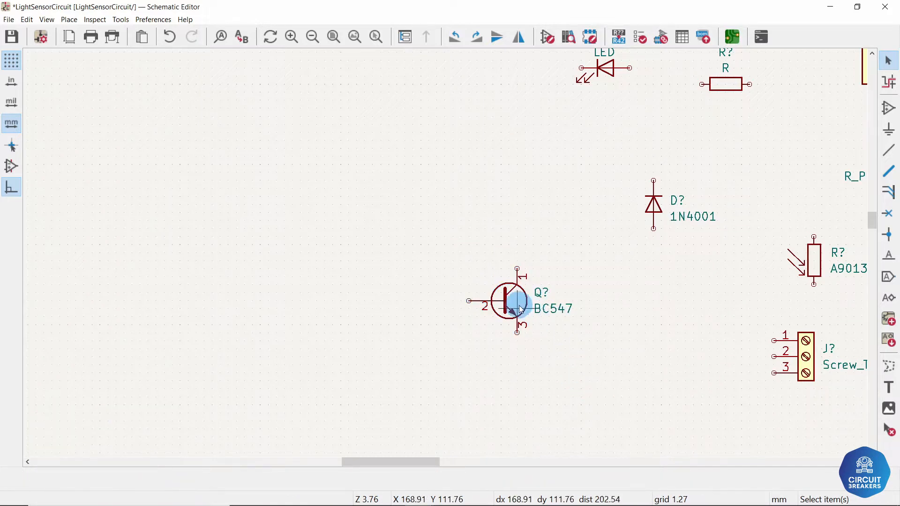
pyautogui.click(548, 349)
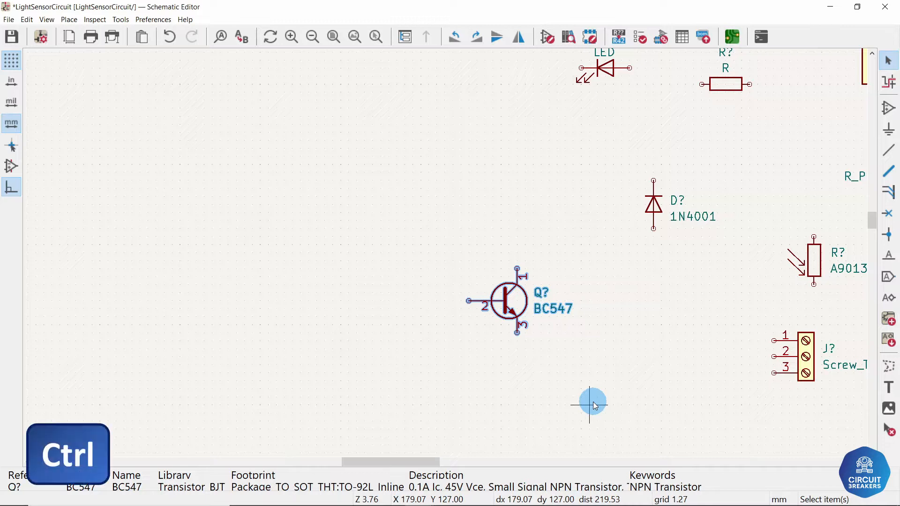
pyautogui.hotkey('ctrl', 'd')
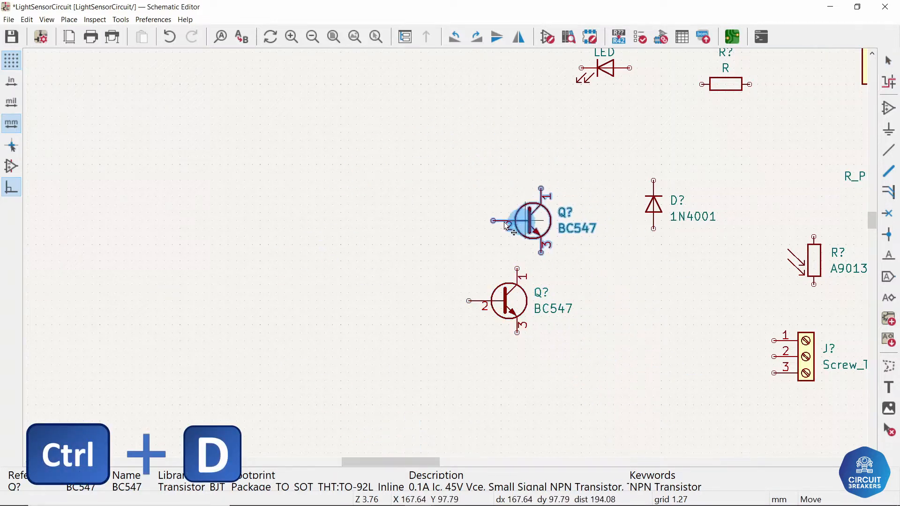
pyautogui.click(451, 213)
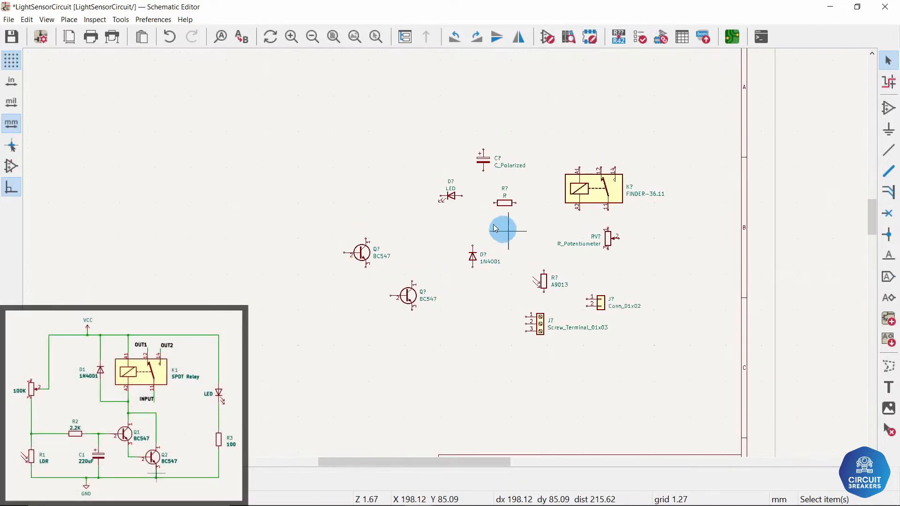
# Step: Arrange the relay above the transistors with the diode beside it, the potentiometer above the A9013 at far left, and the screw terminal at far right
pyautogui.moveTo(573, 186); pyautogui.dragTo(375, 182)
pyautogui.moveTo(473, 259); pyautogui.dragTo(315, 178)
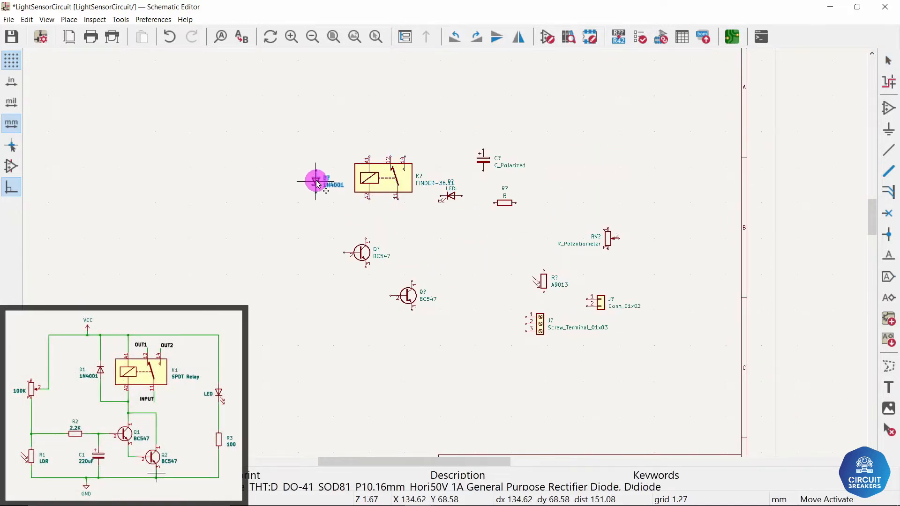
pyautogui.moveTo(539, 321); pyautogui.dragTo(640, 158)
pyautogui.moveTo(608, 238); pyautogui.dragTo(236, 205)
pyautogui.moveTo(542, 282); pyautogui.dragTo(238, 292)
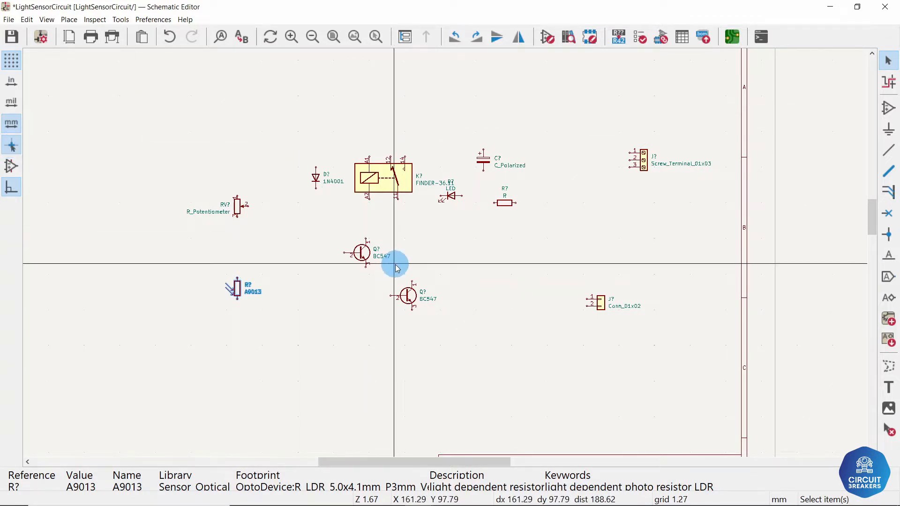
pyautogui.click(510, 219)
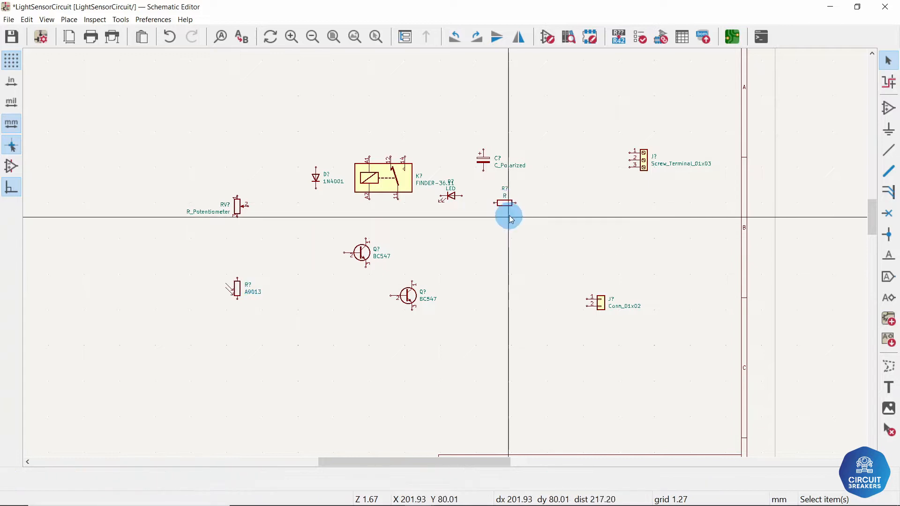
# Step: Stand the resistor and LED vertically in one column right of the transistors, and move the polarized capacitor between the A9013 and the transistors
pyautogui.moveTo(506, 206); pyautogui.dragTo(515, 270)
pyautogui.press('r')
pyautogui.press('r')
pyautogui.moveTo(452, 196); pyautogui.dragTo(516, 223)
pyautogui.moveTo(483, 162); pyautogui.dragTo(313, 310)
# Step: Duplicate the vertical resistor, rotate the copy horizontal and place it between the potentiometer and the upper BC547's base
pyautogui.click(517, 272)
pyautogui.hotkey('ctrl', 'd')
pyautogui.press('r')
pyautogui.click(290, 252)
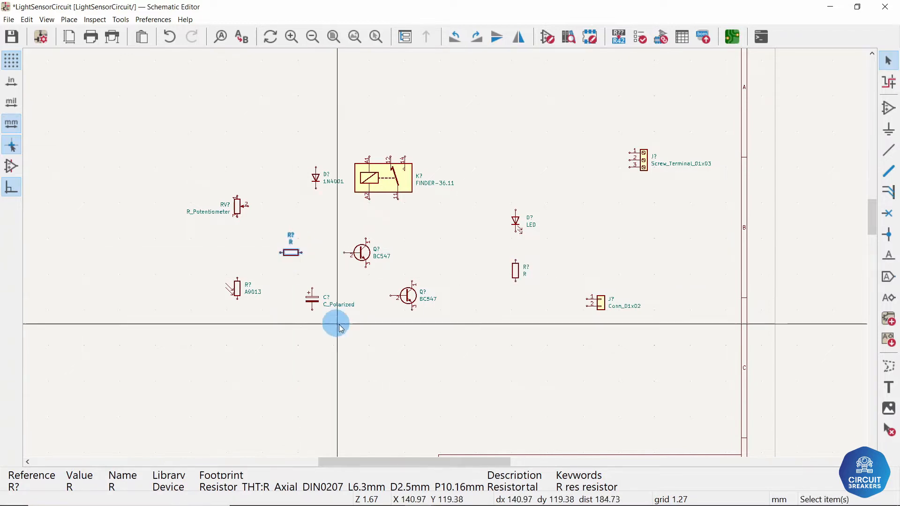
# Step: Move Conn_01x02 up beside the LED and shift Screw_Terminal_01x03 slightly left
pyautogui.moveTo(597, 302); pyautogui.dragTo(592, 238)
pyautogui.moveTo(642, 156); pyautogui.dragTo(635, 156)
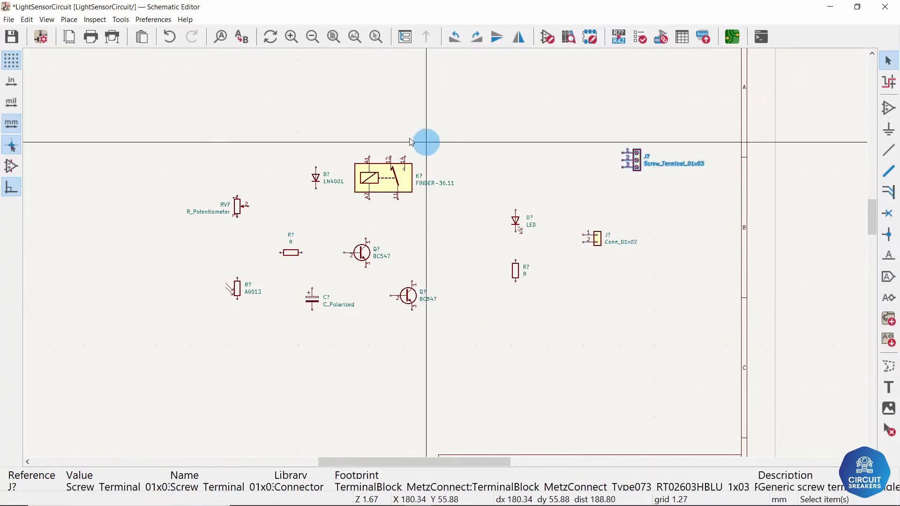
# Step: Flip diode D1 vertically so that its cathode faces upward
pyautogui.scroll(2, 505, 240)
pyautogui.moveTo(442, 251); pyautogui.dragTo(613, 243, button='middle')
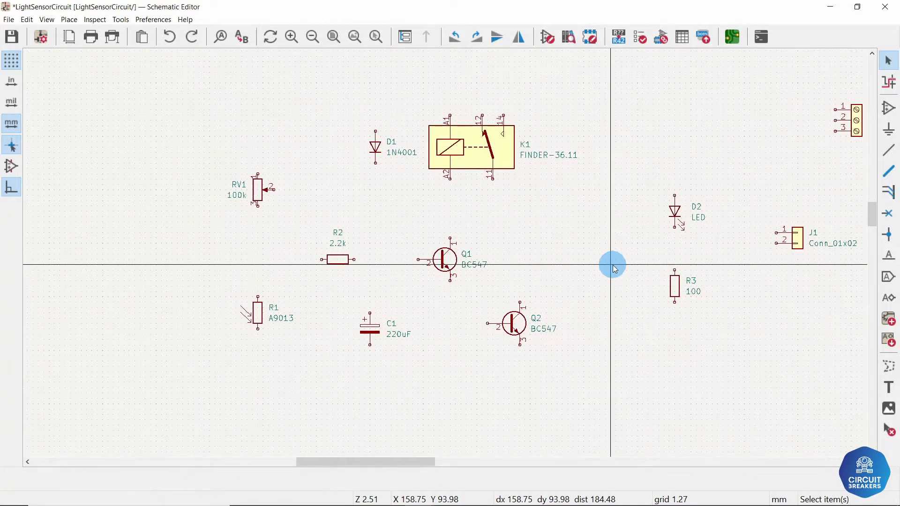
pyautogui.click(374, 153)
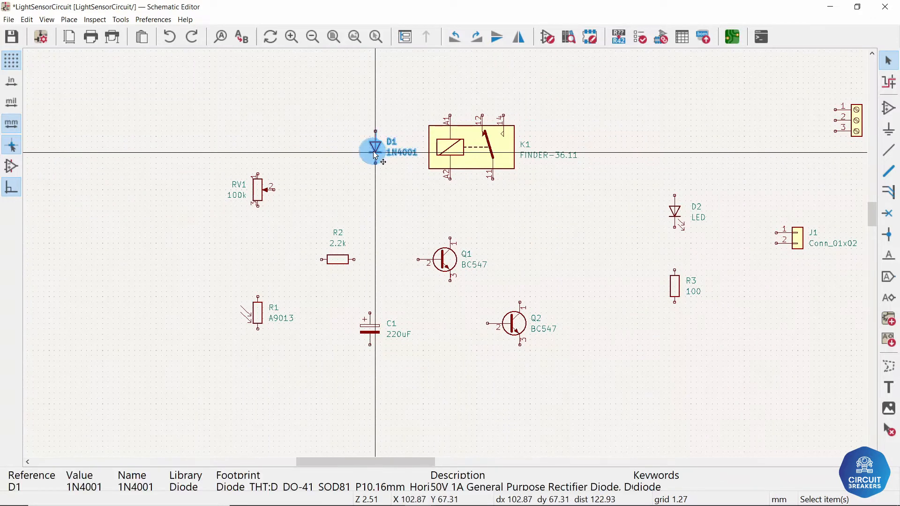
pyautogui.press('y')
pyautogui.click(558, 264)
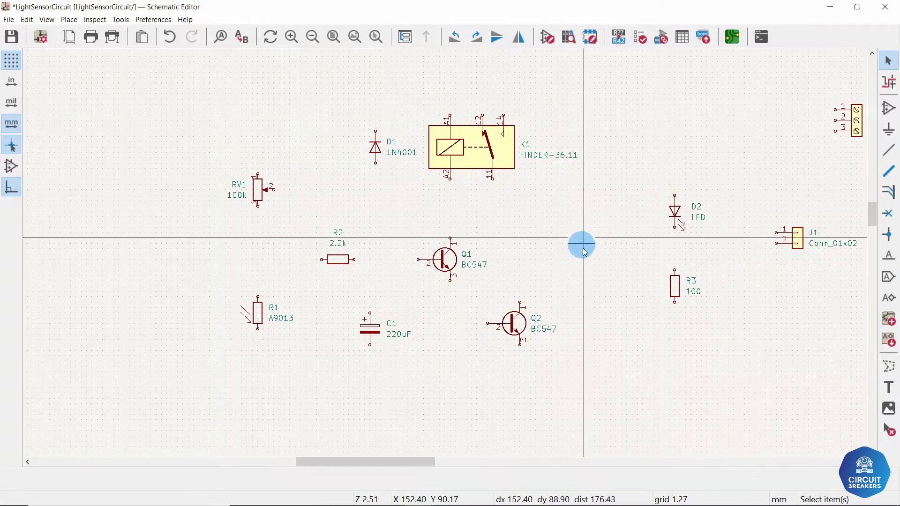
# Step: Wire pin 3 of Q1 to pin 2 of Q2
pyautogui.scroll(5, 452, 301)
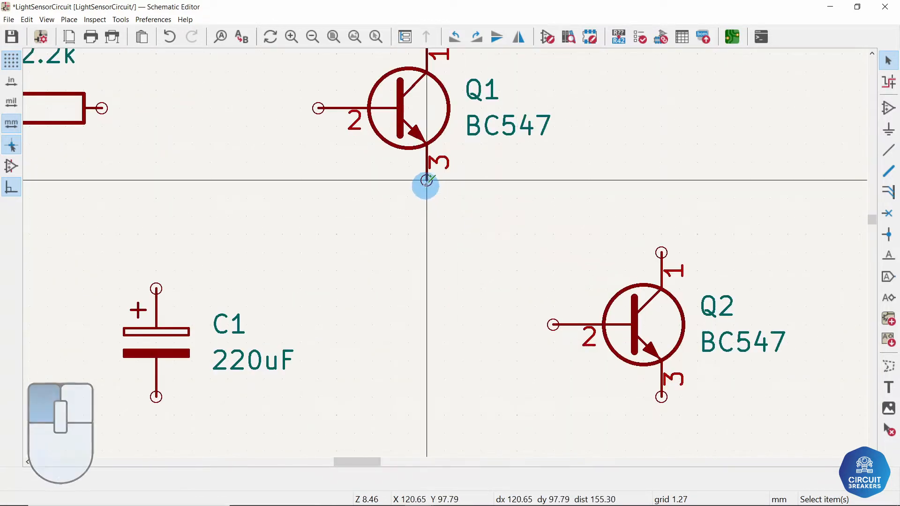
pyautogui.click(426, 180)
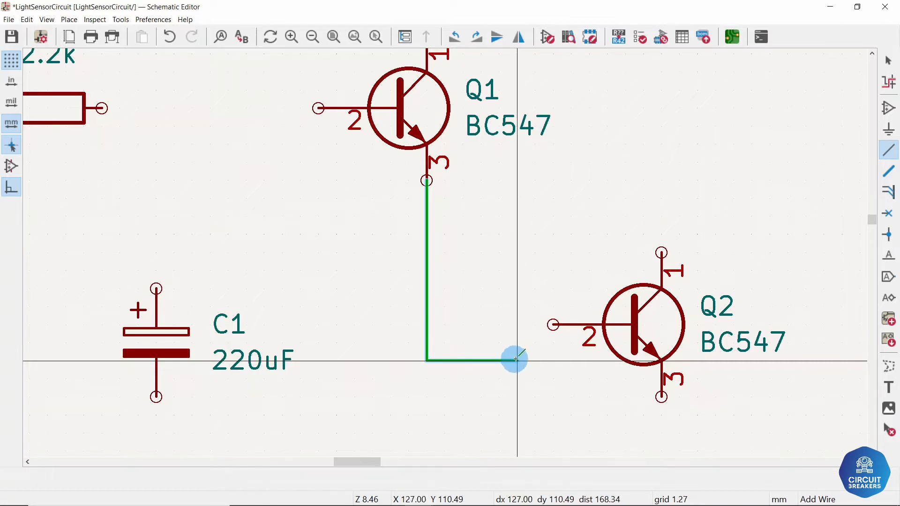
pyautogui.click(553, 324)
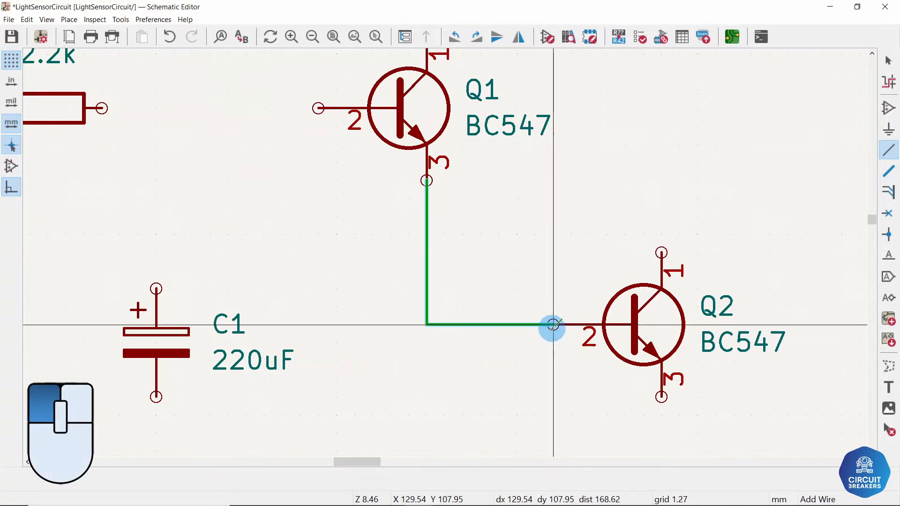
pyautogui.press('Escape')
# Step: Wire Q1 pin 1 up to relay K1 pin A2, and connect Q1 pin 2 to the right end of R2
pyautogui.scroll(-4, 444, 251)
pyautogui.scroll(3, 443, 251)
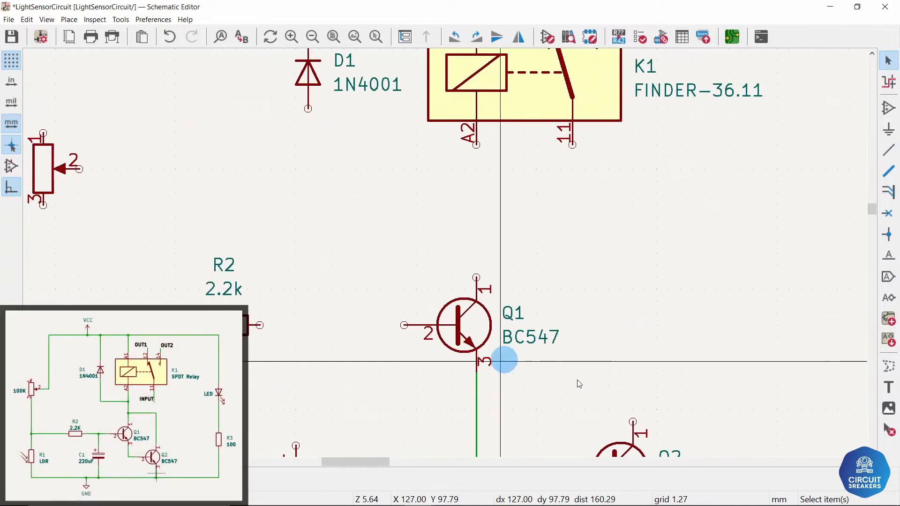
pyautogui.click(476, 277)
pyautogui.click(476, 145)
pyautogui.click(404, 324)
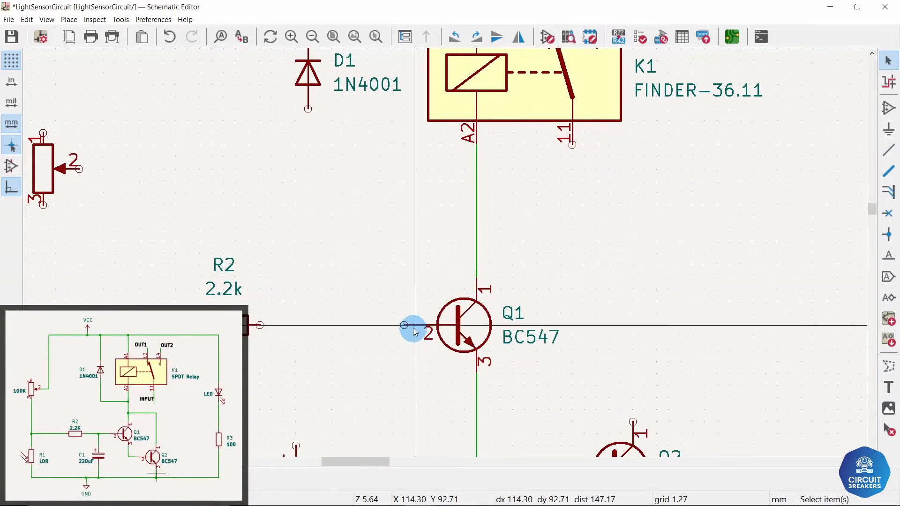
pyautogui.click(262, 328)
# Step: Wire the left end of R2 to the top of R1, and the bottom of R1 to Q2 pin 3
pyautogui.moveTo(342, 362); pyautogui.dragTo(494, 223, button='middle')
pyautogui.click(348, 161)
pyautogui.click(205, 244)
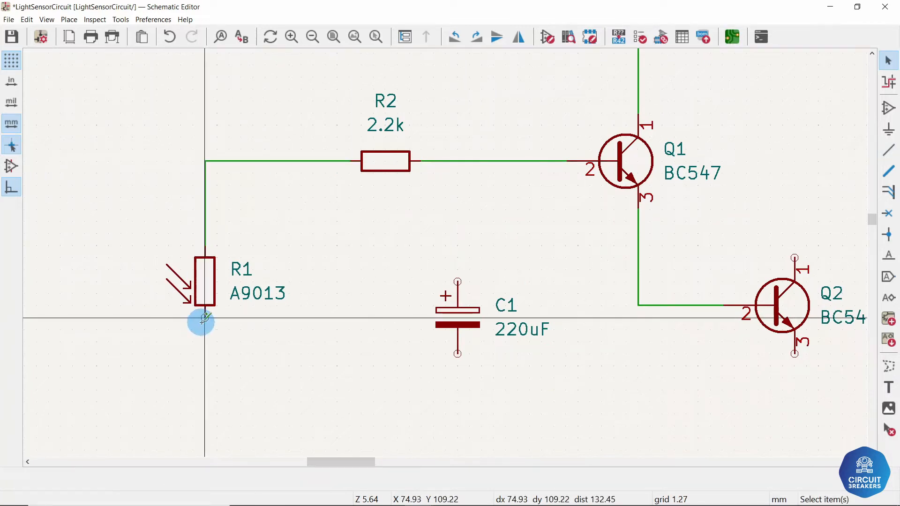
pyautogui.click(205, 317)
pyautogui.click(794, 355)
pyautogui.press('Escape')
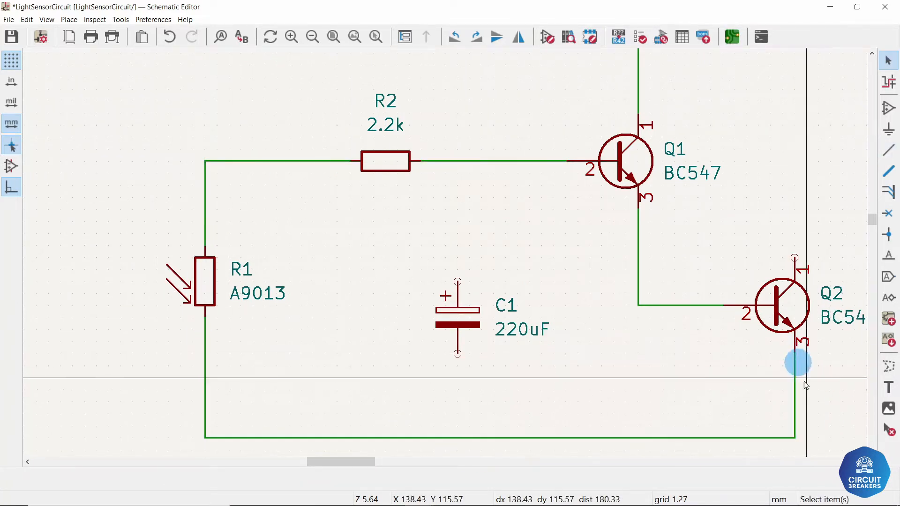
# Step: Wire Q2 pin 1 to a junction on the wire between Q1 pin 1 and relay pin A2
pyautogui.moveTo(654, 306); pyautogui.dragTo(460, 435, button='middle')
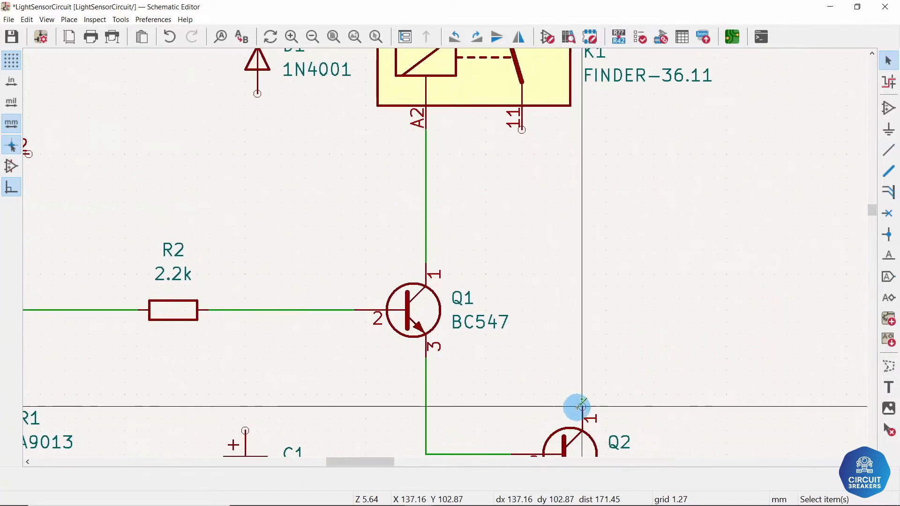
pyautogui.press('w')
pyautogui.click(431, 210)
pyautogui.press('Escape')
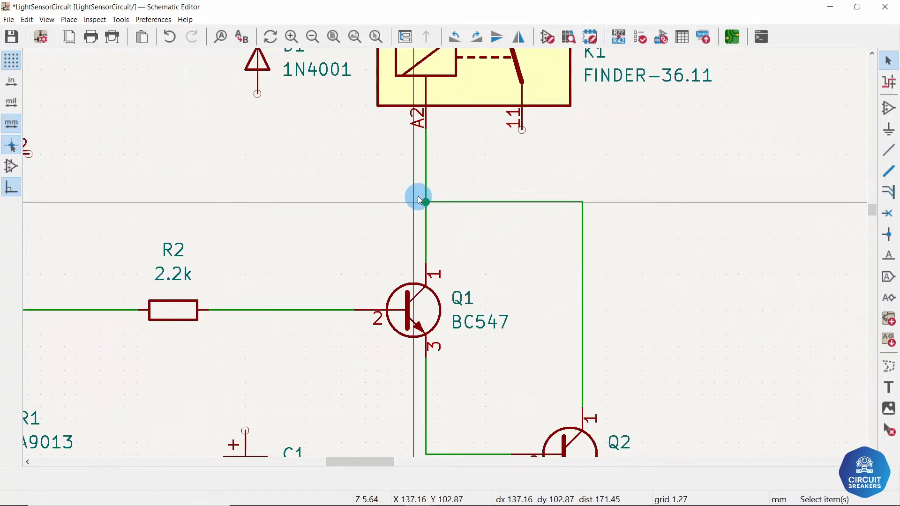
# Step: Connect the lower end of D1 to the wire above Q1, and RV1 pin 2 to the wire between R1 and R2
pyautogui.scroll(2, 432, 210)
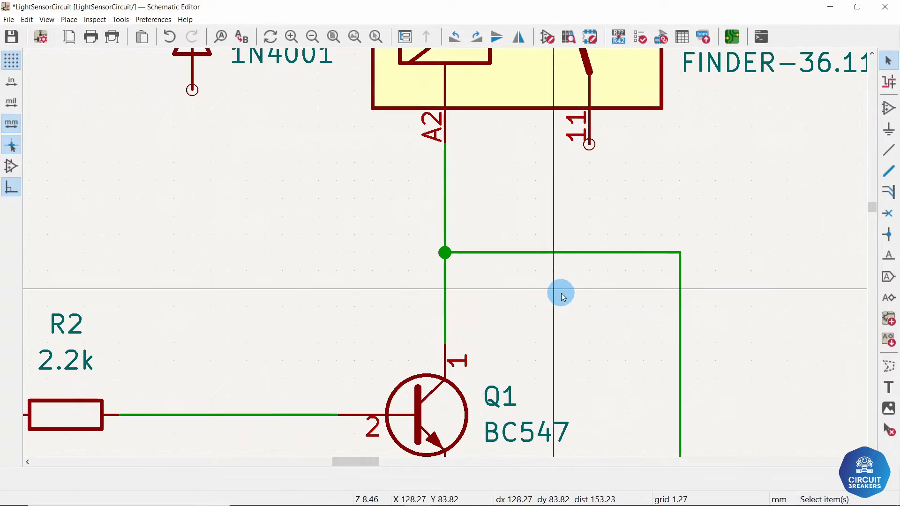
pyautogui.scroll(-3, 562, 295)
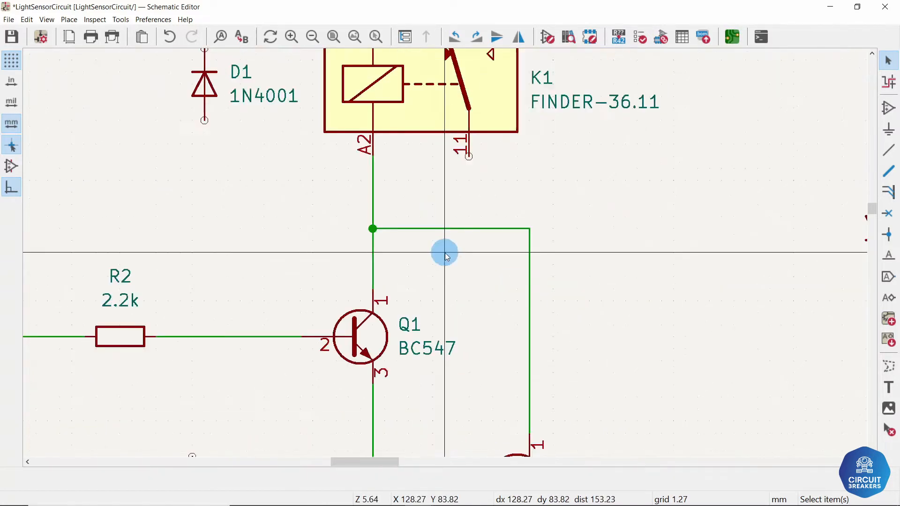
pyautogui.click(178, 244)
pyautogui.click(201, 348)
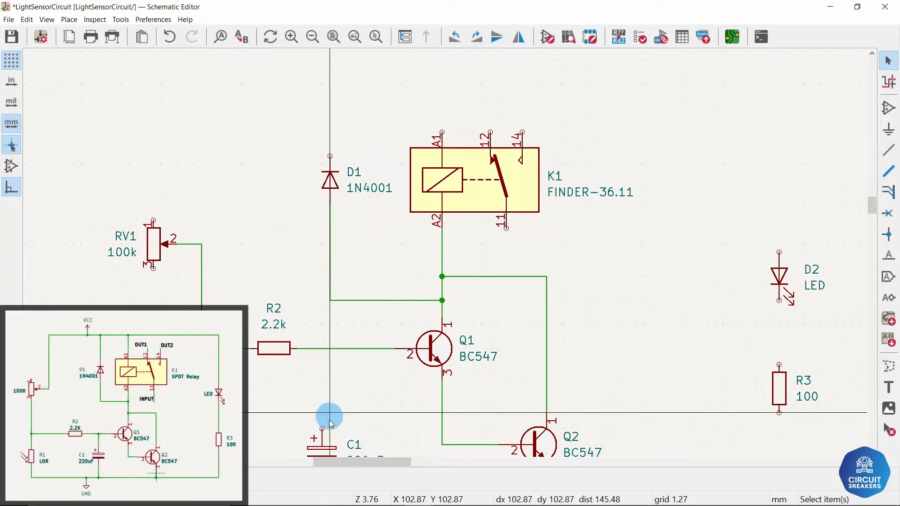
# Step: Wire the positive end of C1 to the line between R2 and Q1, and its lower end to the bottom rail
pyautogui.click(322, 429)
pyautogui.click(322, 349)
pyautogui.scroll(-1, 331, 354)
pyautogui.click(434, 332)
pyautogui.click(436, 372)
# Step: Run a top rail wire from RV1 pin 1 over the relay and down to the upper end of LED D2
pyautogui.moveTo(365, 134); pyautogui.dragTo(235, 180, button='middle')
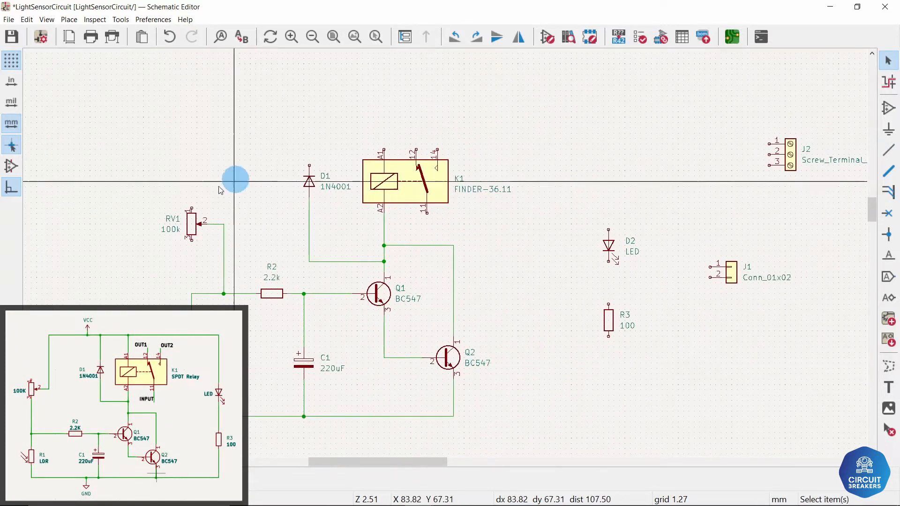
pyautogui.click(191, 208)
pyautogui.click(635, 95)
pyautogui.click(608, 230)
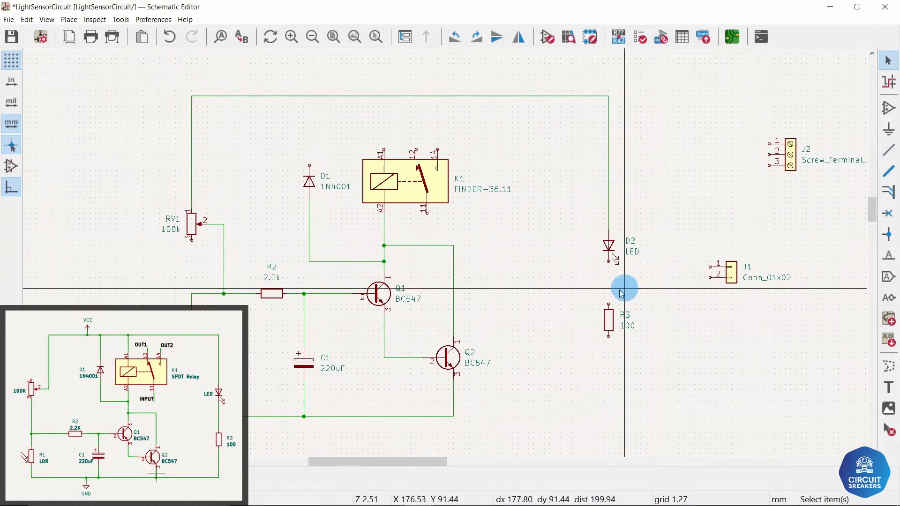
# Step: Wire D2 through R3 to the bottom rail at Q2 pin 3, and connect relay pin A1 to the top rail
pyautogui.click(608, 261)
pyautogui.click(608, 304)
pyautogui.click(608, 336)
pyautogui.click(453, 416)
pyautogui.click(384, 149)
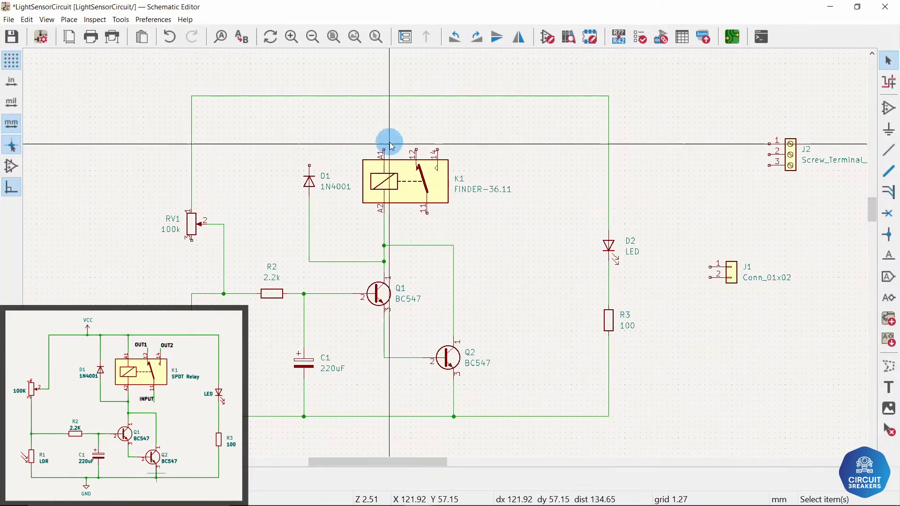
pyautogui.click(384, 96)
# Step: Wire J1 pin 1 to the top rail above D2, and J1 pin 2 to the bottom rail below R3
pyautogui.moveTo(677, 258); pyautogui.dragTo(570, 249, button='middle')
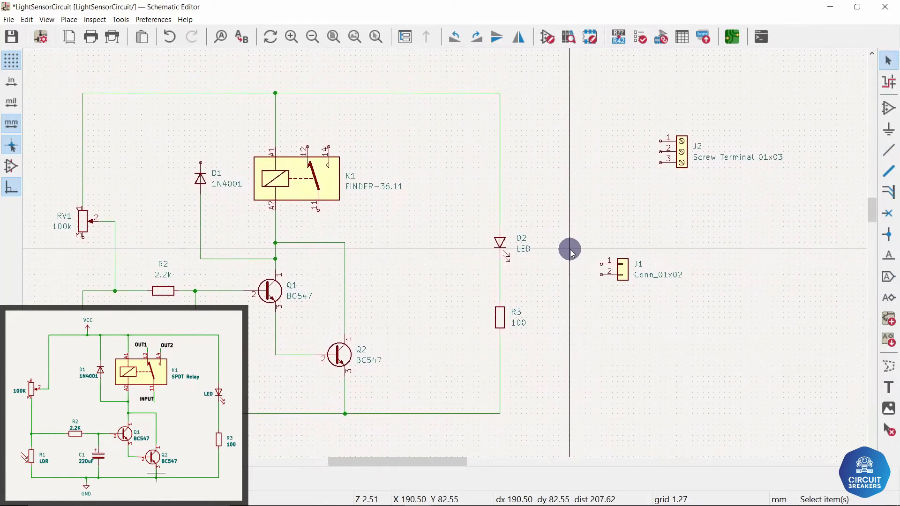
pyautogui.click(888, 150)
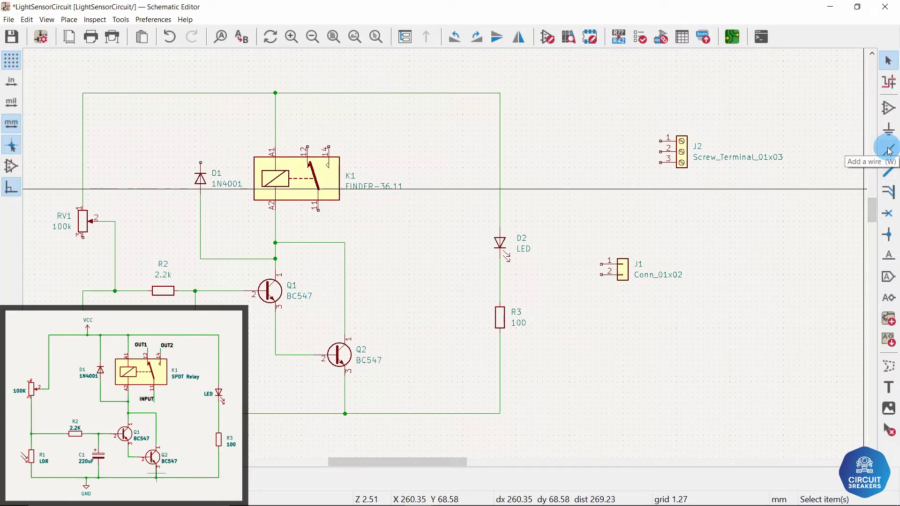
pyautogui.click(499, 93)
pyautogui.click(569, 264)
pyautogui.click(569, 276)
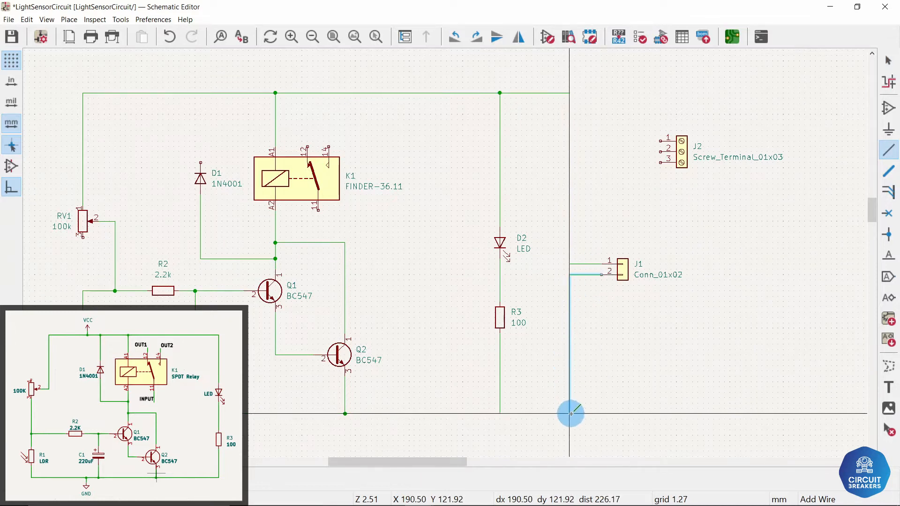
pyautogui.click(500, 413)
# Step: Wire relay K1 pins 11, 14 and 12 to pins 2, 3 and 1 of screw terminal J2 respectively
pyautogui.moveTo(438, 201); pyautogui.dragTo(443, 226, button='middle')
pyautogui.click(322, 240)
pyautogui.click(445, 252)
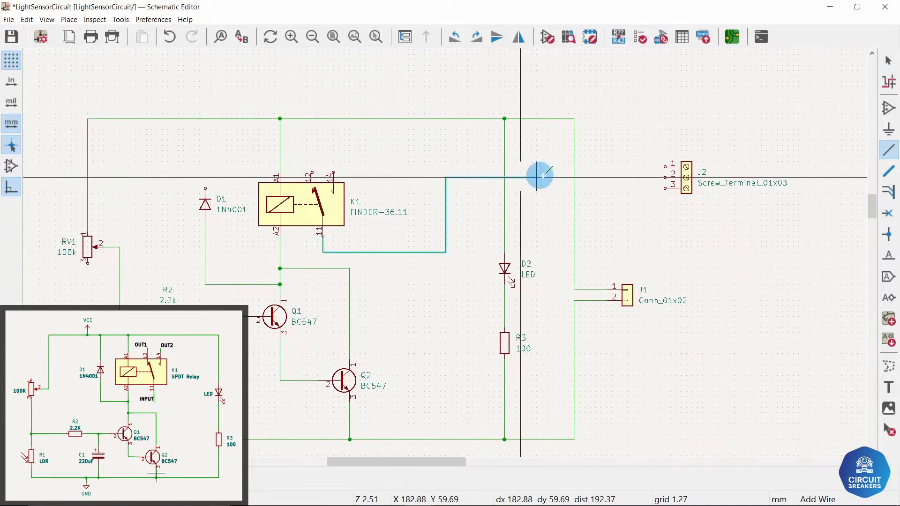
pyautogui.click(456, 188)
pyautogui.click(362, 155)
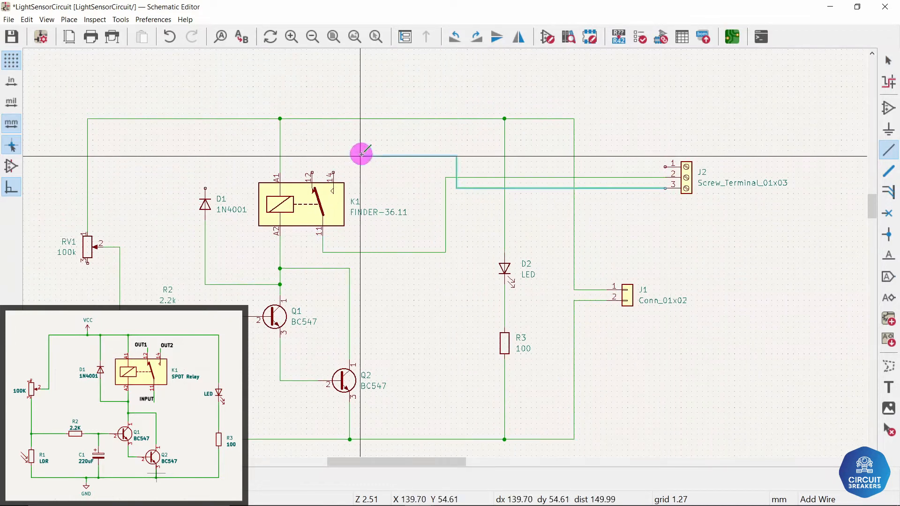
pyautogui.click(333, 172)
pyautogui.click(312, 172)
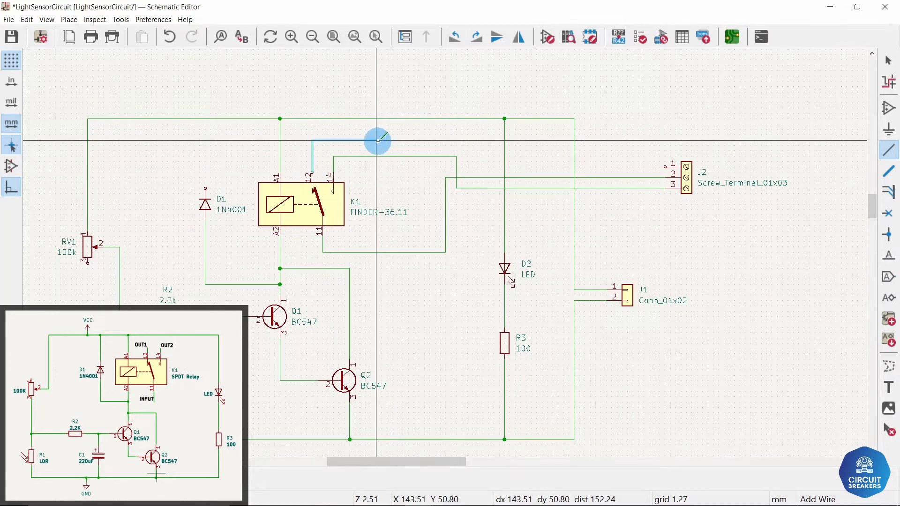
pyautogui.click(665, 167)
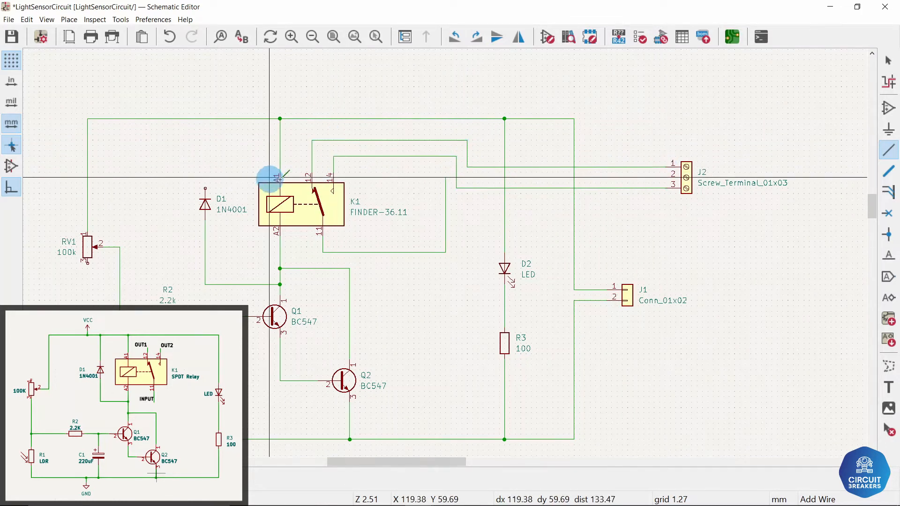
# Step: Connect the upper end of D1 to the top rail and finish wiring
pyautogui.click(205, 188)
pyautogui.click(205, 118)
pyautogui.rightClick(643, 119)
pyautogui.press('Escape')
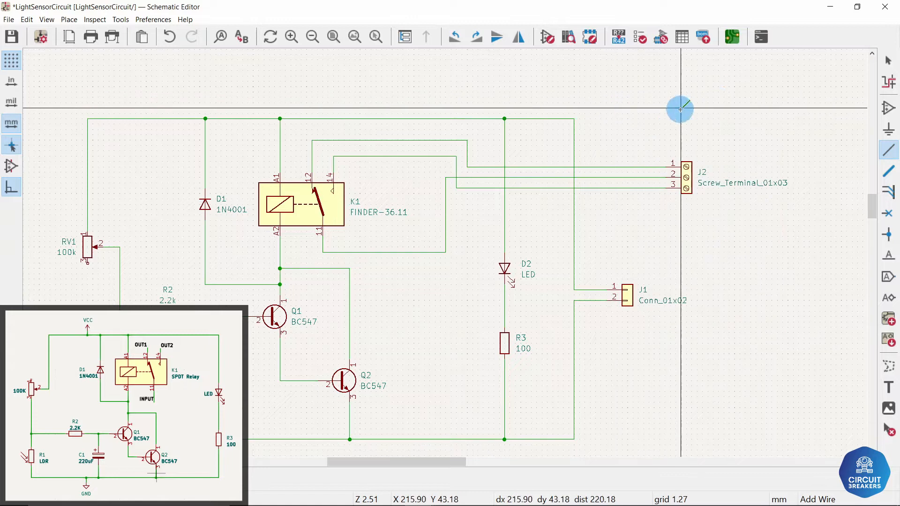
pyautogui.press('Escape')
# Step: Examine the fully wired circuit and the value label of the resistor feeding the first transistor's base
pyautogui.scroll(-3, 543, 171)
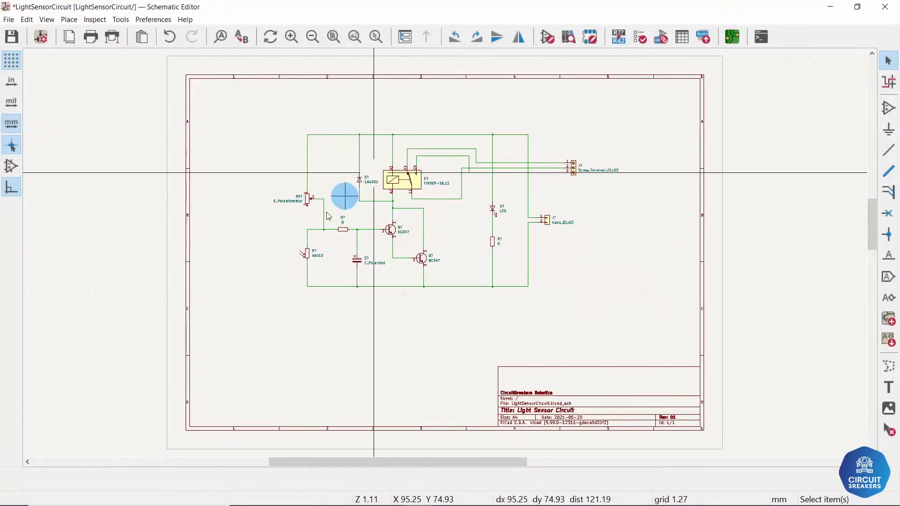
pyautogui.scroll(3, 405, 203)
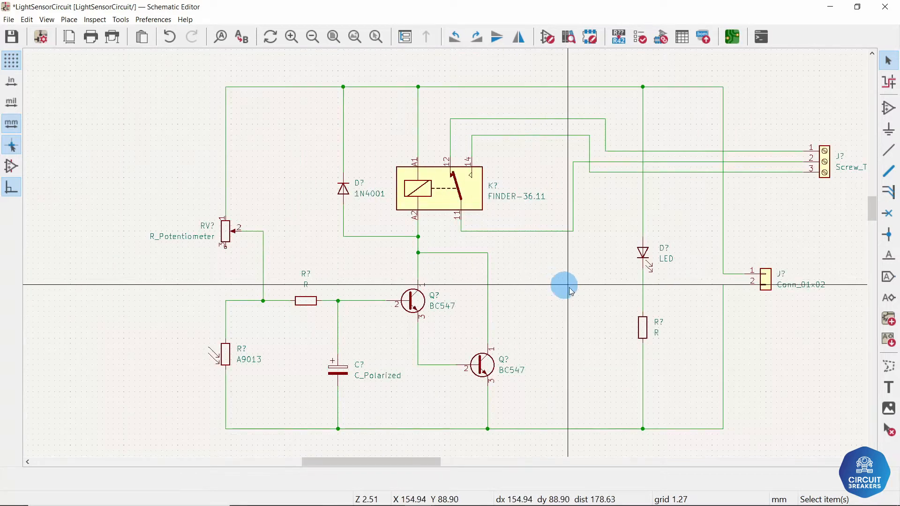
pyautogui.moveTo(570, 286); pyautogui.dragTo(520, 288, button='middle')
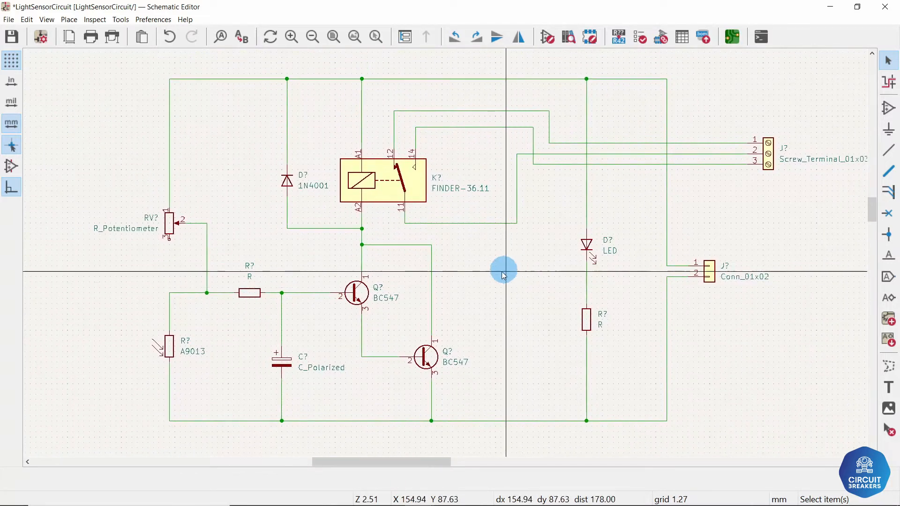
pyautogui.scroll(2, 252, 292)
pyautogui.scroll(6, 445, 254)
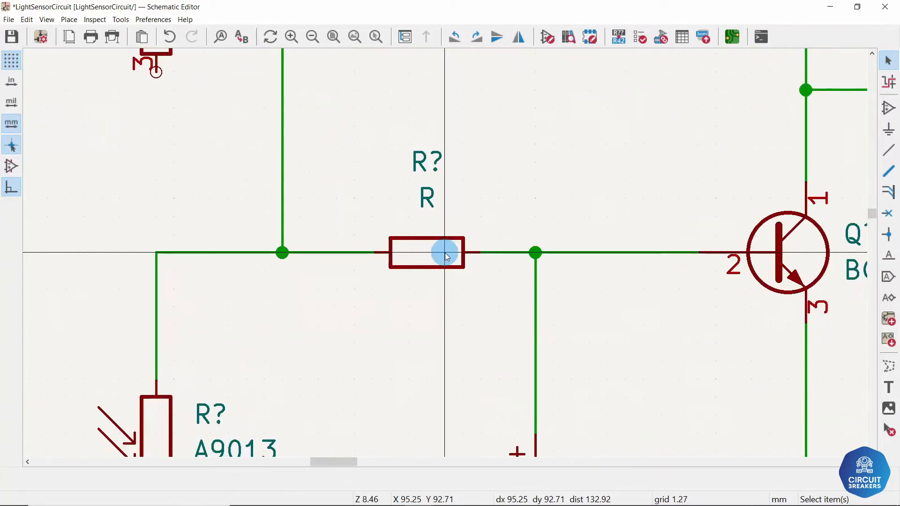
pyautogui.moveTo(476, 195); pyautogui.dragTo(503, 225, button='middle')
pyautogui.rightClick(503, 228)
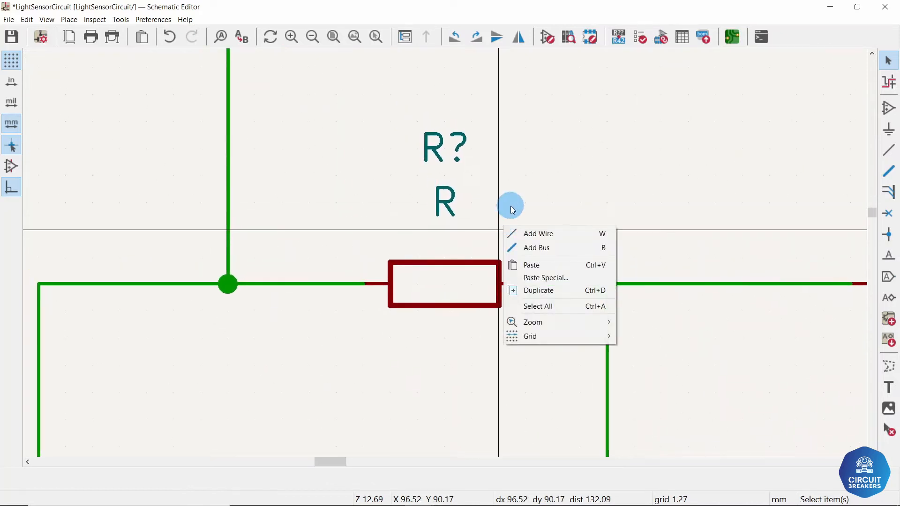
pyautogui.click(527, 159)
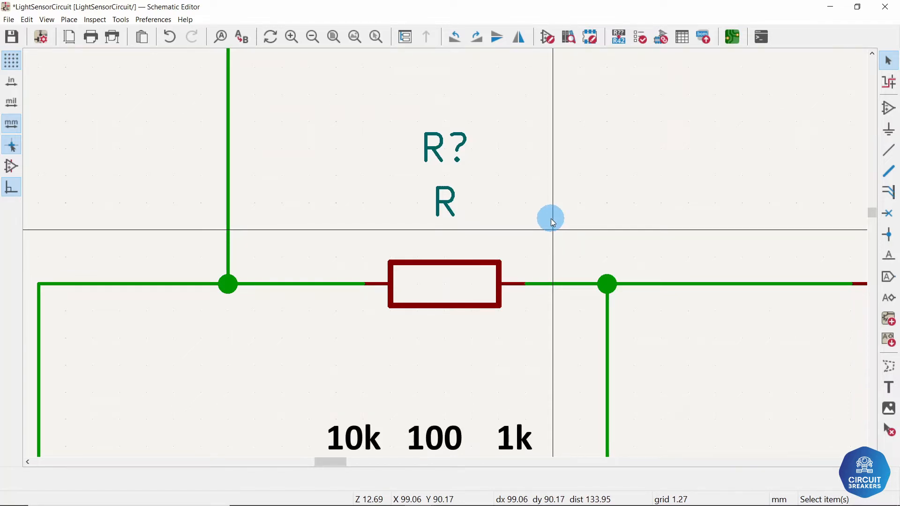
# Step: Inspect the component reference designators, including the reference field of the resistor feeding the first transistor's base
pyautogui.scroll(-2, 550, 218)
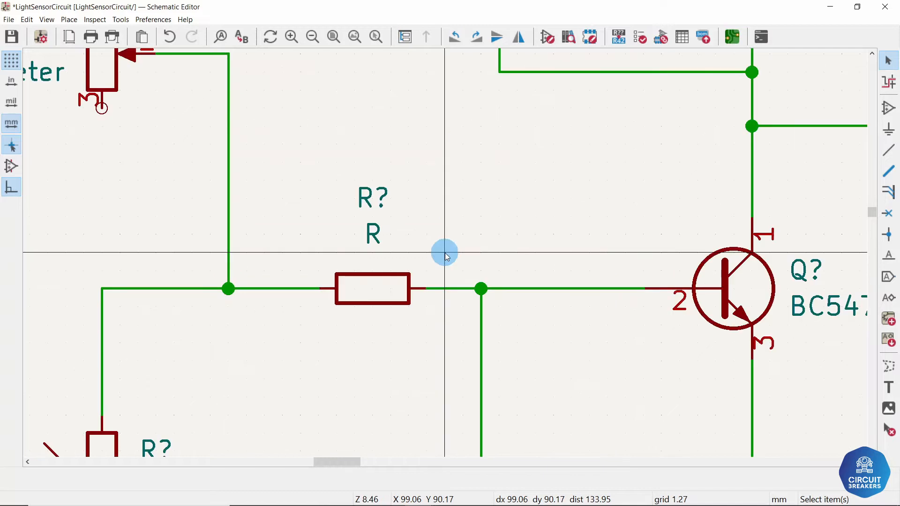
pyautogui.moveTo(602, 326); pyautogui.dragTo(539, 221, button='middle')
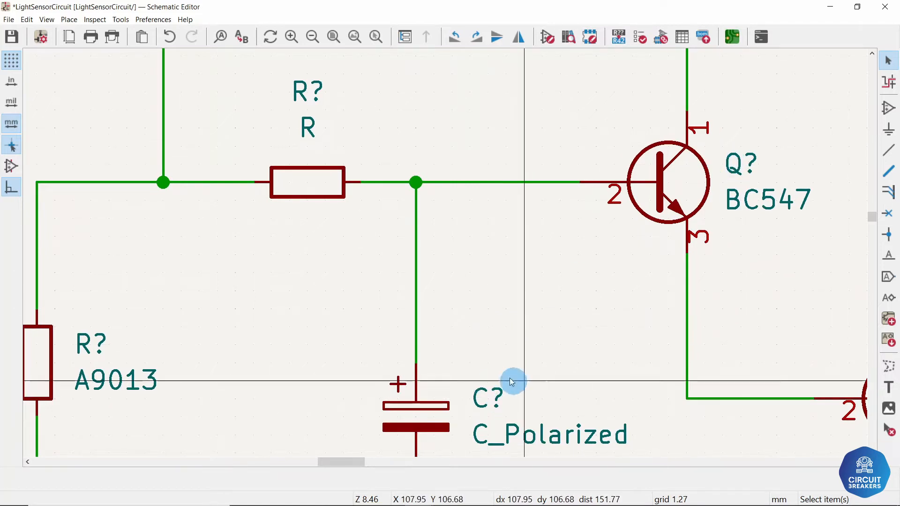
pyautogui.moveTo(748, 356); pyautogui.dragTo(568, 333, button='middle')
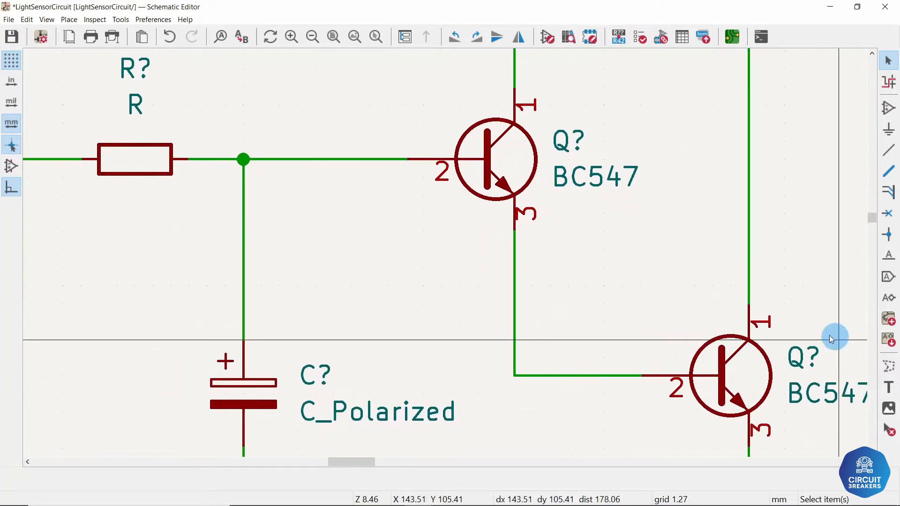
pyautogui.moveTo(416, 220); pyautogui.dragTo(605, 333, button='middle')
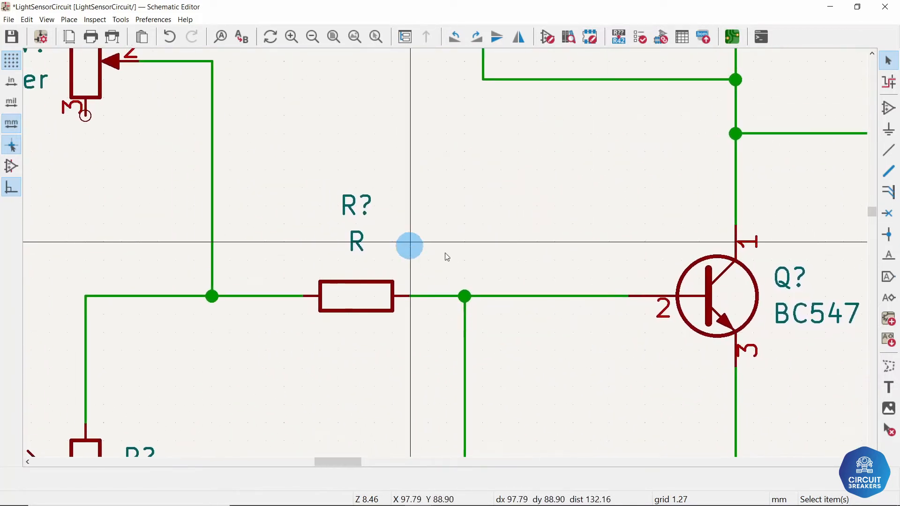
pyautogui.scroll(3, 408, 243)
pyautogui.moveTo(444, 251); pyautogui.dragTo(535, 236, button='middle')
pyautogui.scroll(-2, 535, 237)
pyautogui.moveTo(444, 251); pyautogui.dragTo(580, 245, button='middle')
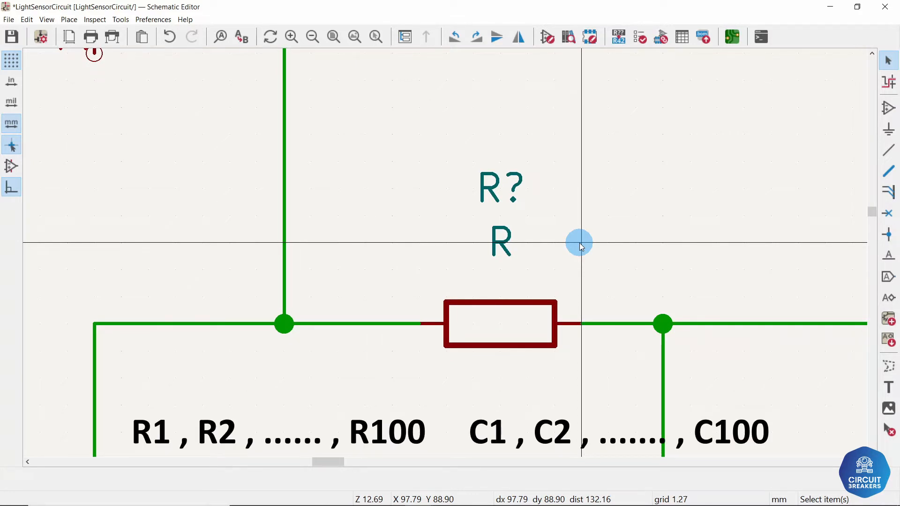
pyautogui.doubleClick(491, 184)
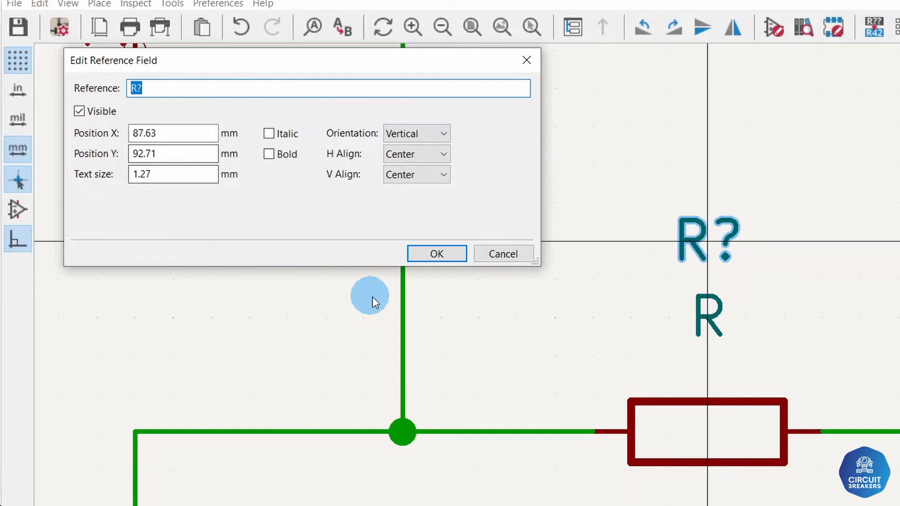
pyautogui.click(503, 254)
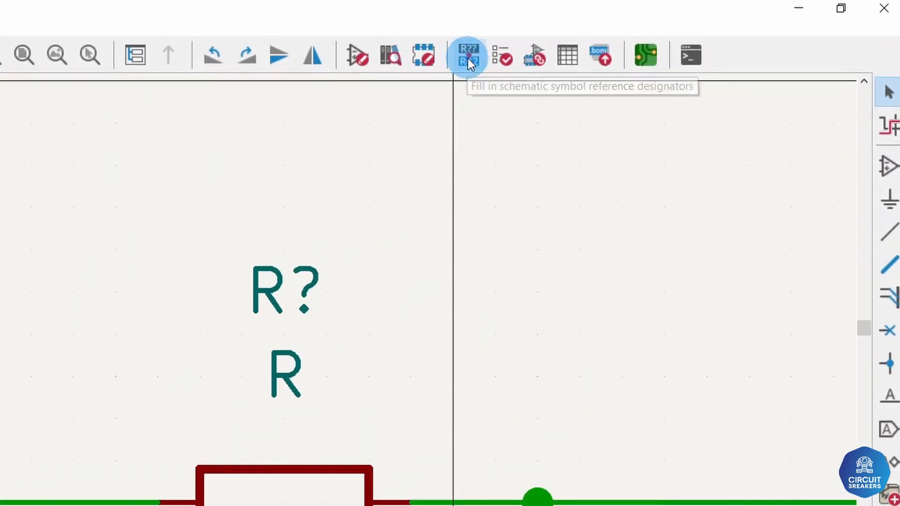
# Step: Annotate the entire schematic, sorting symbols by X position, keeping existing annotations and using the first free number after 0
pyautogui.click(468, 59)
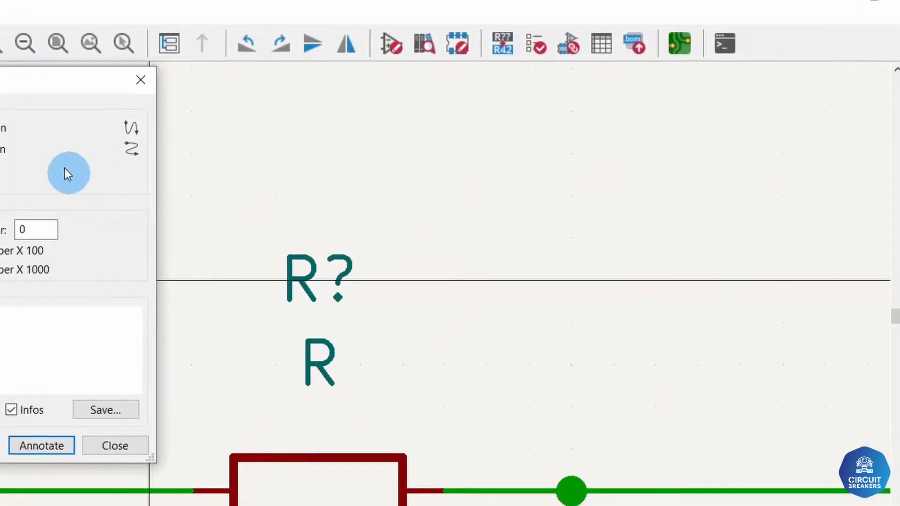
pyautogui.moveTo(1, 80); pyautogui.dragTo(287, 137)
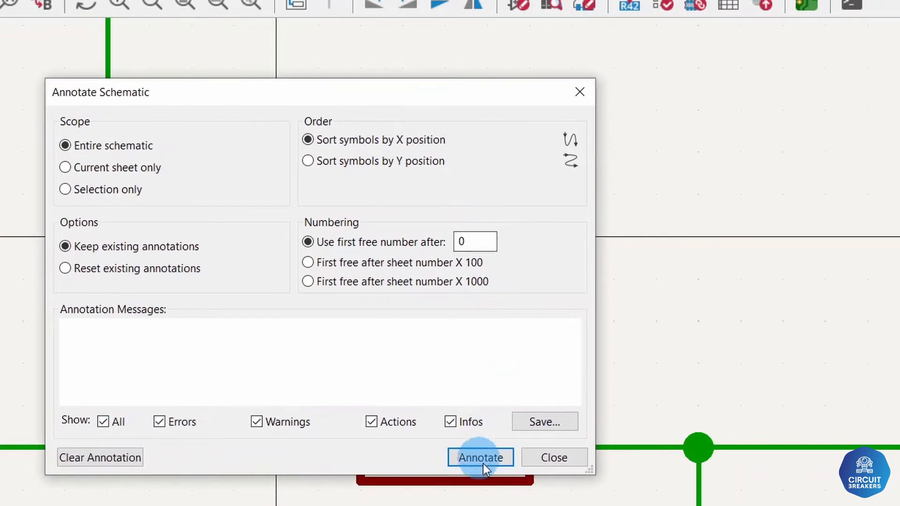
pyautogui.click(472, 457)
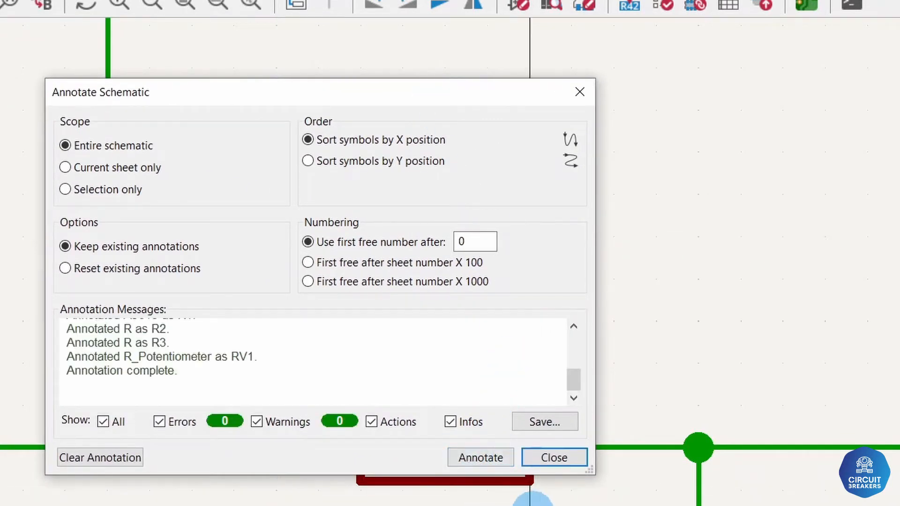
pyautogui.click(570, 455)
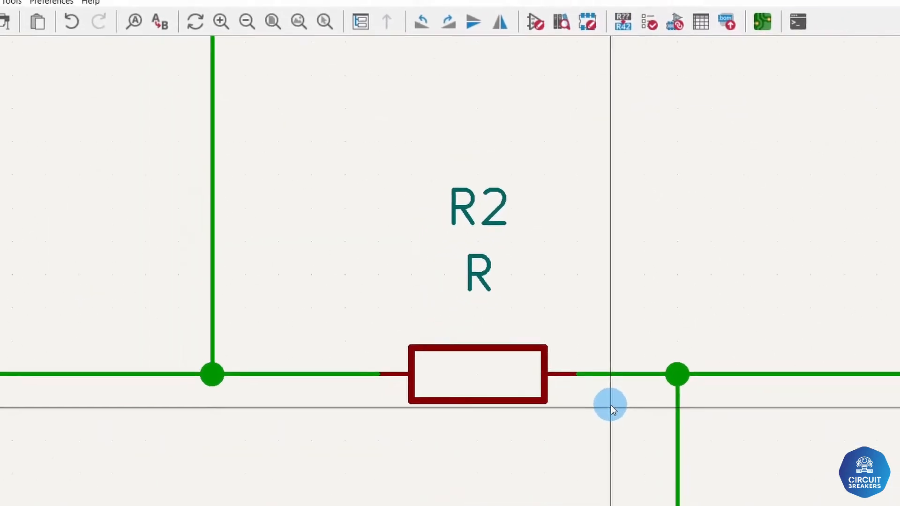
# Step: Set the value of resistor R2 to 2.2k
pyautogui.scroll(-2, 445, 255)
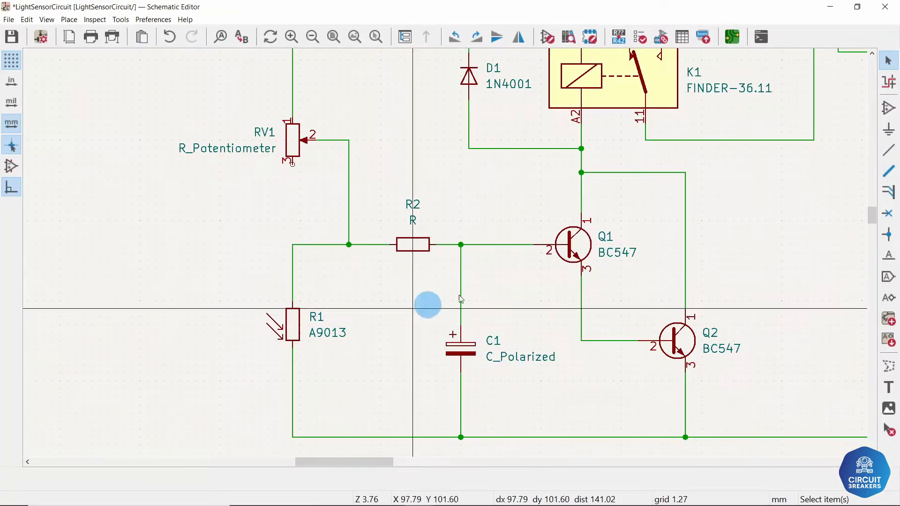
pyautogui.moveTo(563, 286); pyautogui.dragTo(372, 328, button='middle')
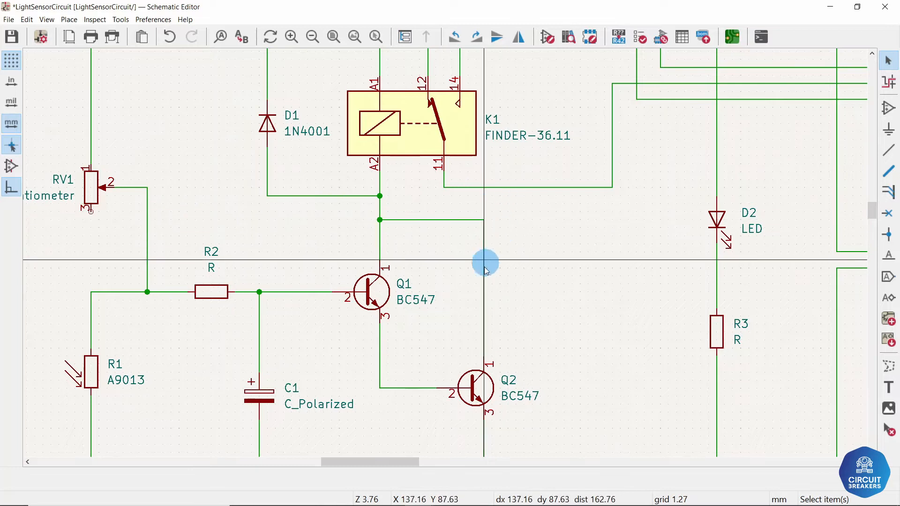
pyautogui.moveTo(481, 261); pyautogui.dragTo(612, 209, button='middle')
pyautogui.scroll(5, 445, 252)
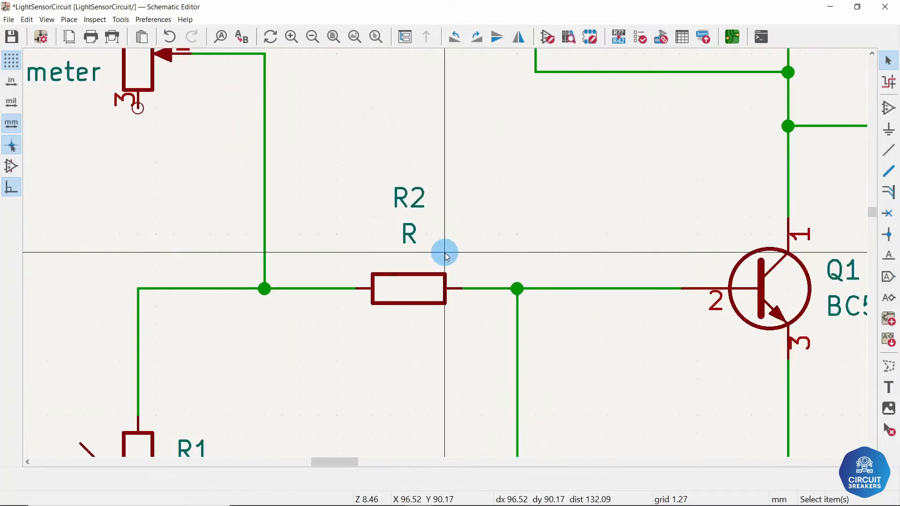
pyautogui.scroll(2, 444, 253)
pyautogui.scroll(-2, 444, 252)
pyautogui.moveTo(444, 252); pyautogui.dragTo(523, 304, button='middle')
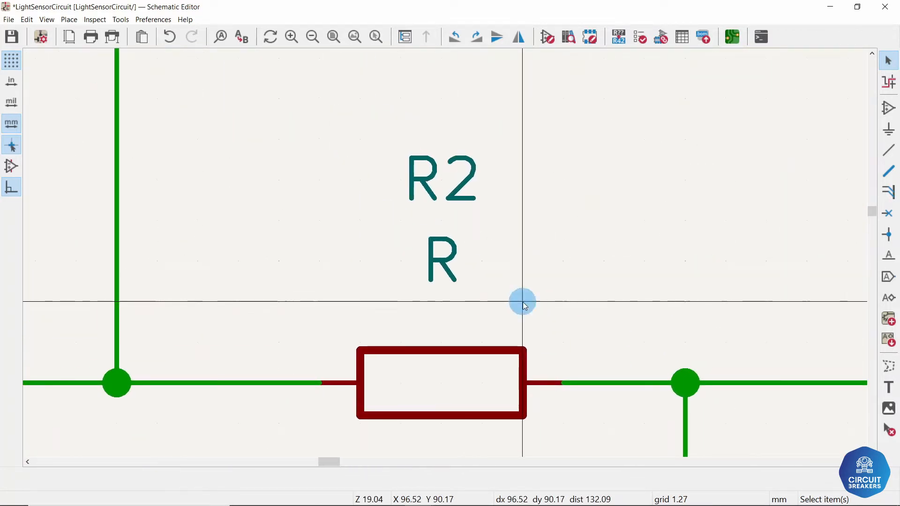
pyautogui.doubleClick(444, 261)
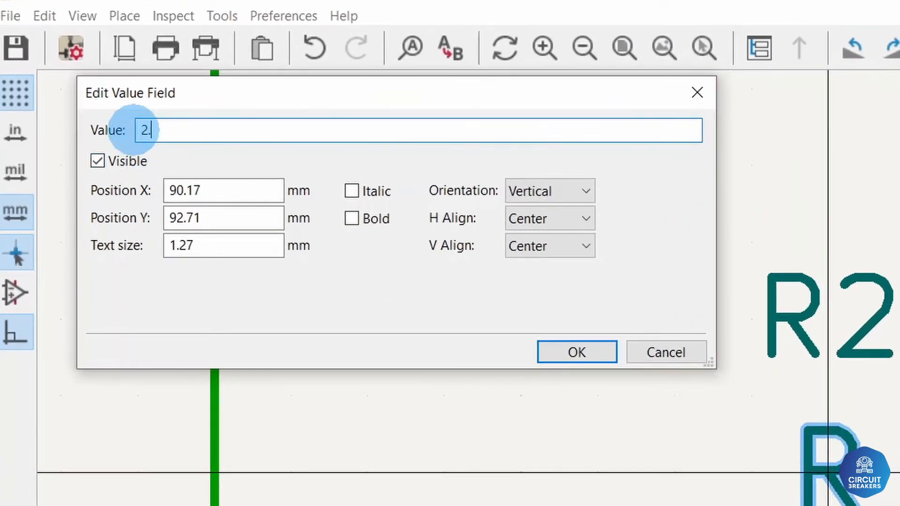
pyautogui.press('Return')
# Step: Set the value of polarized capacitor C1 to 220uF
pyautogui.scroll(-5, 133, 130)
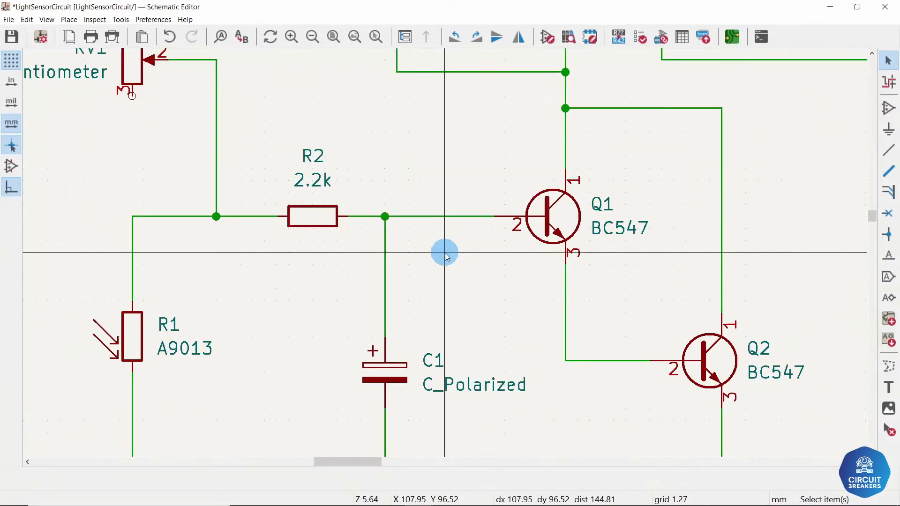
pyautogui.moveTo(443, 253); pyautogui.dragTo(460, 156, button='middle')
pyautogui.doubleClick(466, 290)
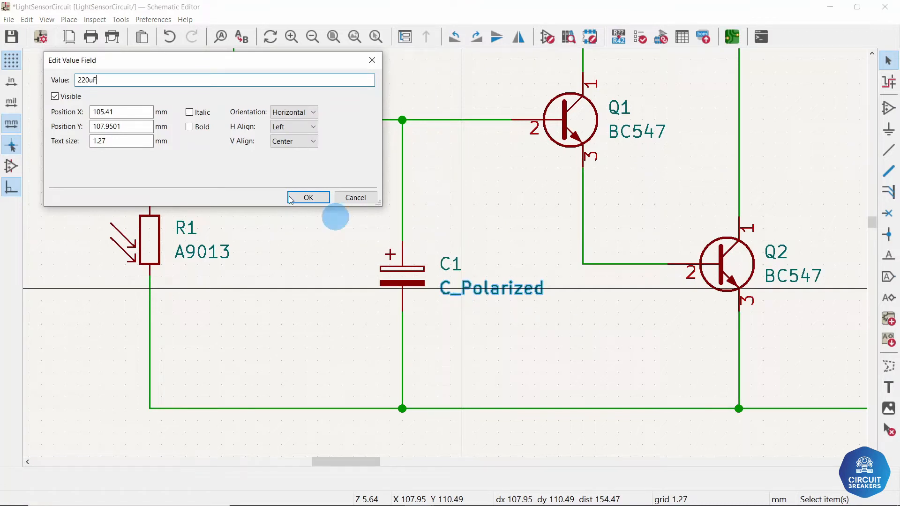
pyautogui.click(295, 198)
# Step: Set the value of potentiometer RV1 to 100k
pyautogui.moveTo(374, 323); pyautogui.dragTo(479, 307, button='middle')
pyautogui.moveTo(446, 54); pyautogui.dragTo(509, 308, button='middle')
pyautogui.doubleClick(243, 214)
pyautogui.write('10')
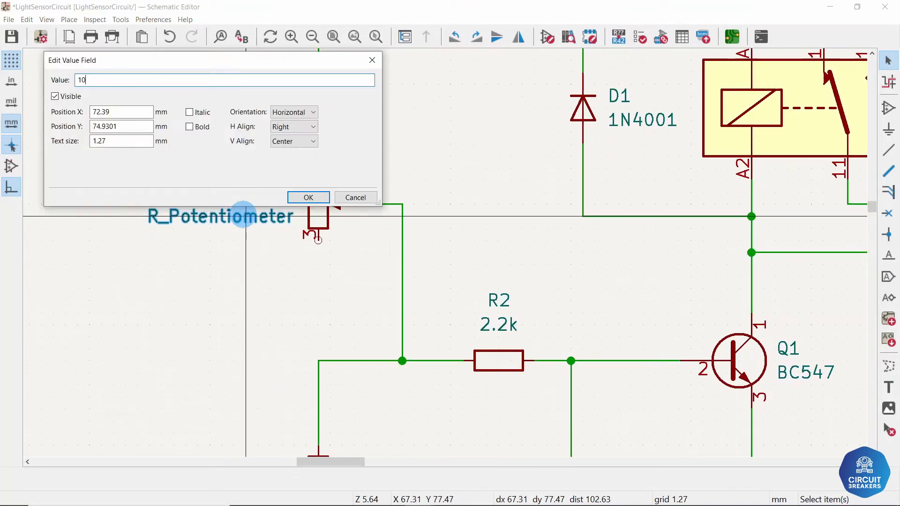
pyautogui.write('0k')
pyautogui.click(295, 199)
# Step: Set the value of resistor R3, below LED D2, to 100
pyautogui.scroll(-2, 773, 323)
pyautogui.moveTo(787, 323); pyautogui.dragTo(393, 270, button='middle')
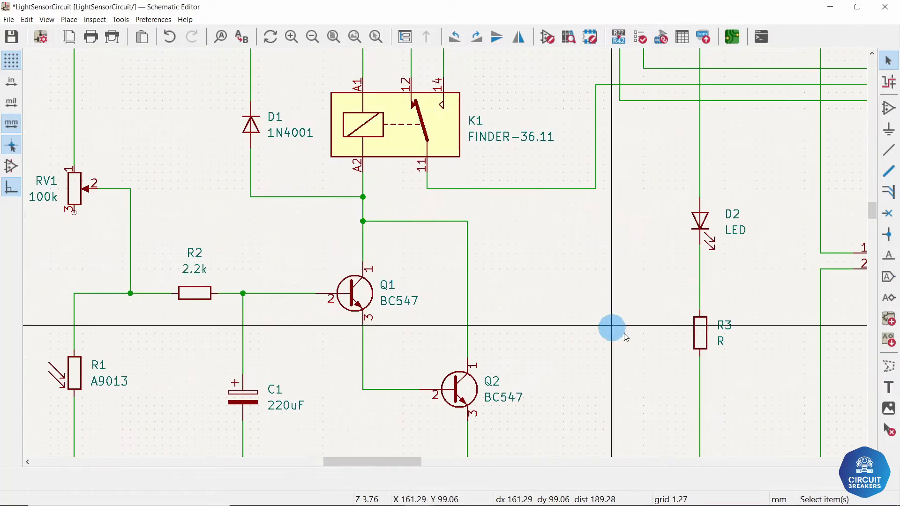
pyautogui.moveTo(625, 336); pyautogui.dragTo(470, 245, button='middle')
pyautogui.doubleClick(564, 249)
pyautogui.click(303, 198)
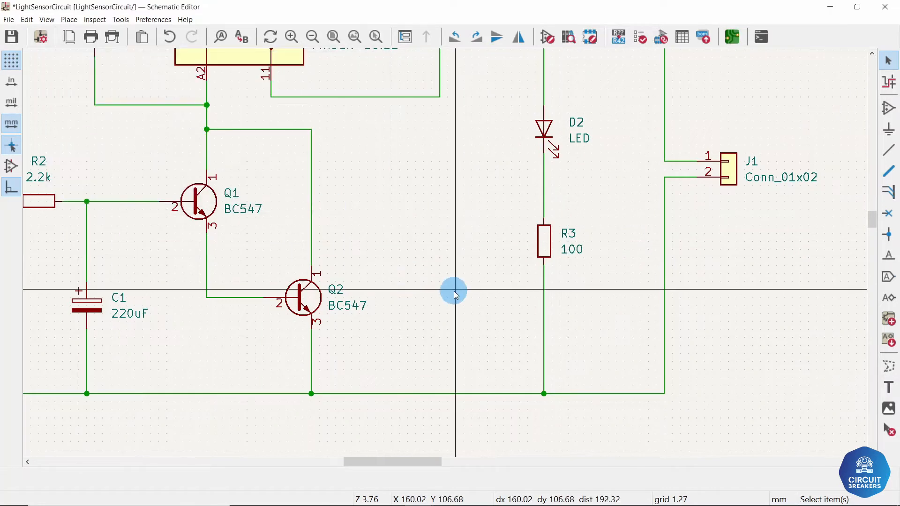
# Step: Review the whole schematic, checking the component references, values and wiring across the circuit
pyautogui.moveTo(442, 286); pyautogui.dragTo(457, 338, button='middle')
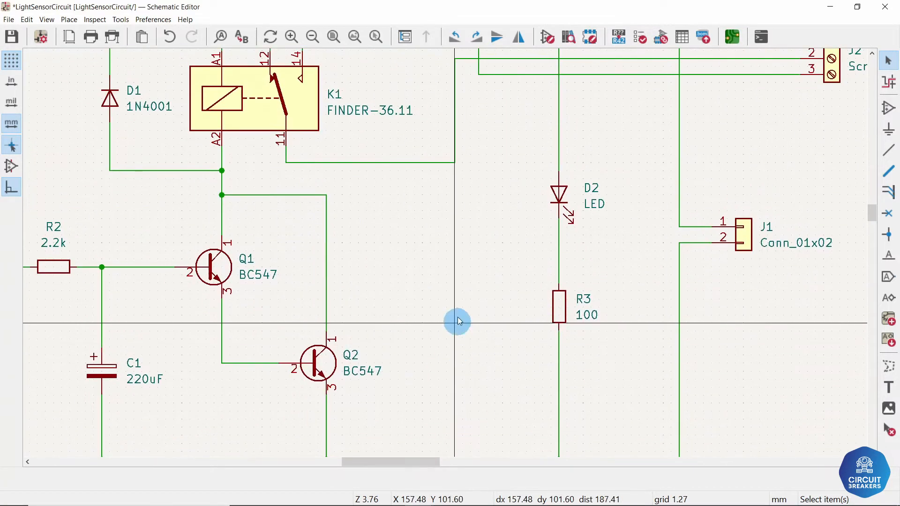
pyautogui.scroll(-2, 458, 321)
pyautogui.moveTo(446, 257); pyautogui.dragTo(534, 292, button='middle')
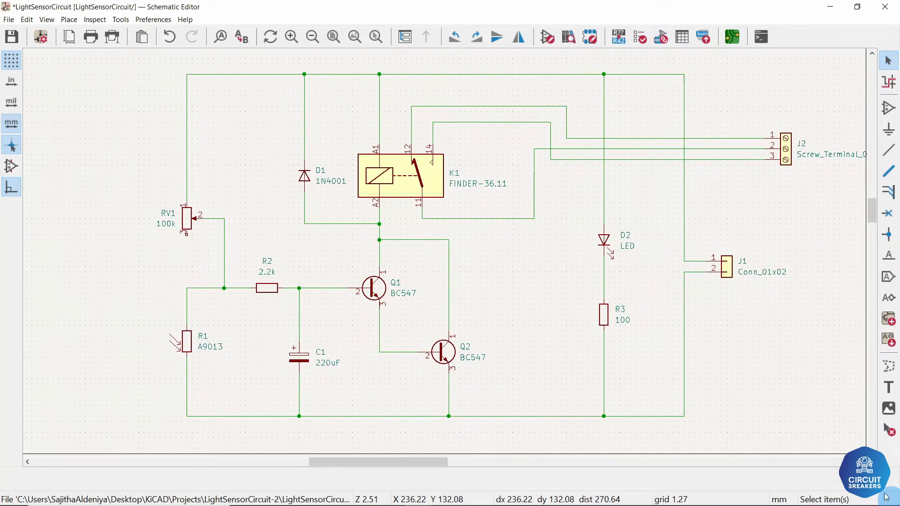
pyautogui.scroll(-2, 444, 251)
pyautogui.moveTo(380, 243); pyautogui.dragTo(473, 351, button='middle')
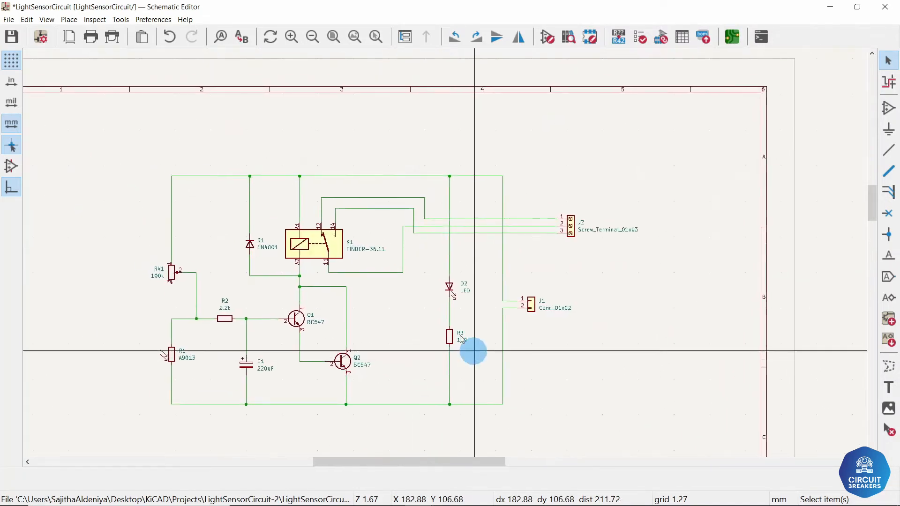
pyautogui.scroll(2, 461, 337)
pyautogui.moveTo(381, 257); pyautogui.dragTo(530, 293, button='middle')
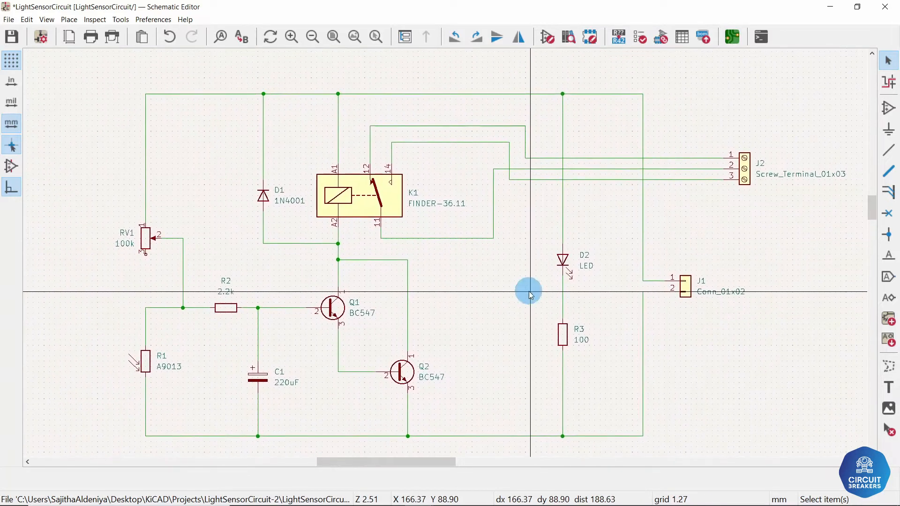
pyautogui.moveTo(524, 341); pyautogui.dragTo(525, 325, button='middle')
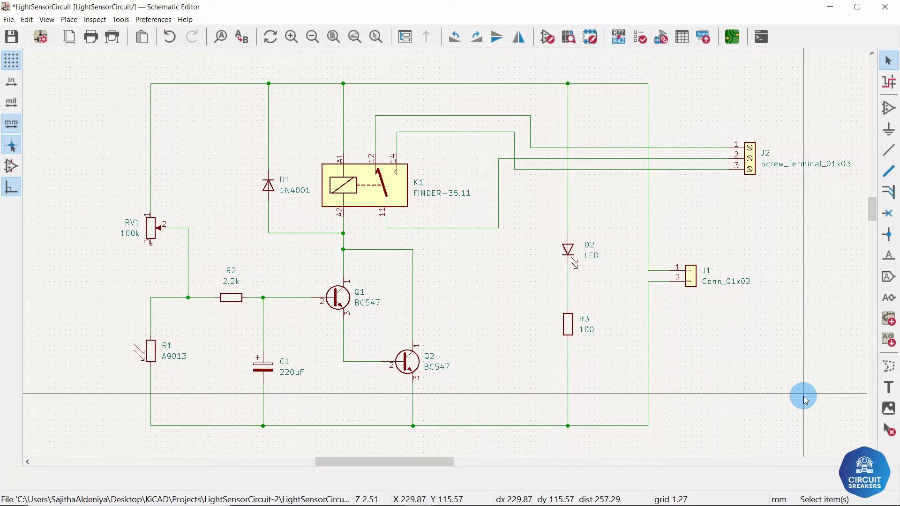
# Step: Place a VCC power symbol just above the circuit's upper supply wire, to the right of relay K1's coil connection
pyautogui.click(895, 151)
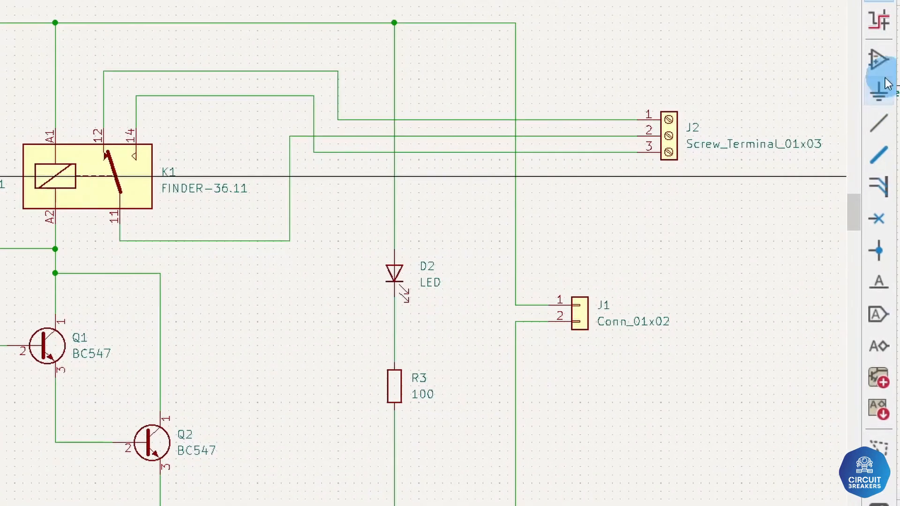
pyautogui.click(877, 92)
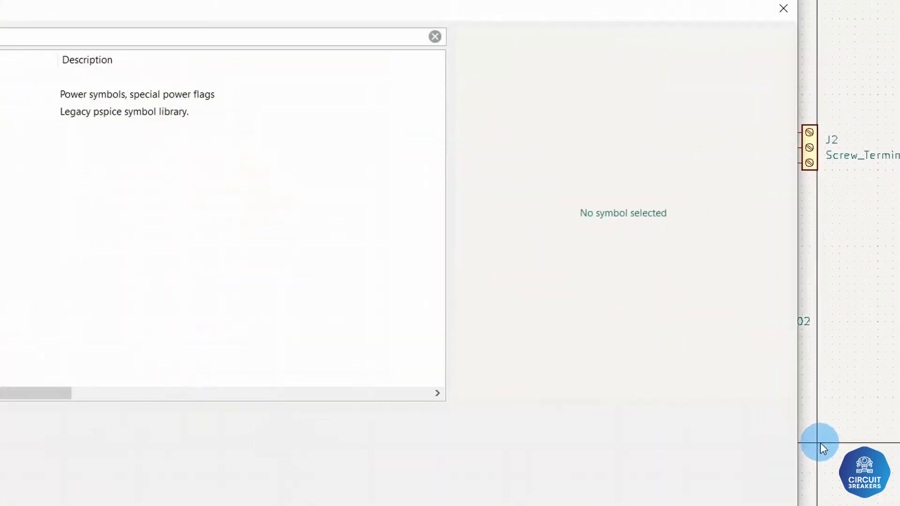
pyautogui.write('V')
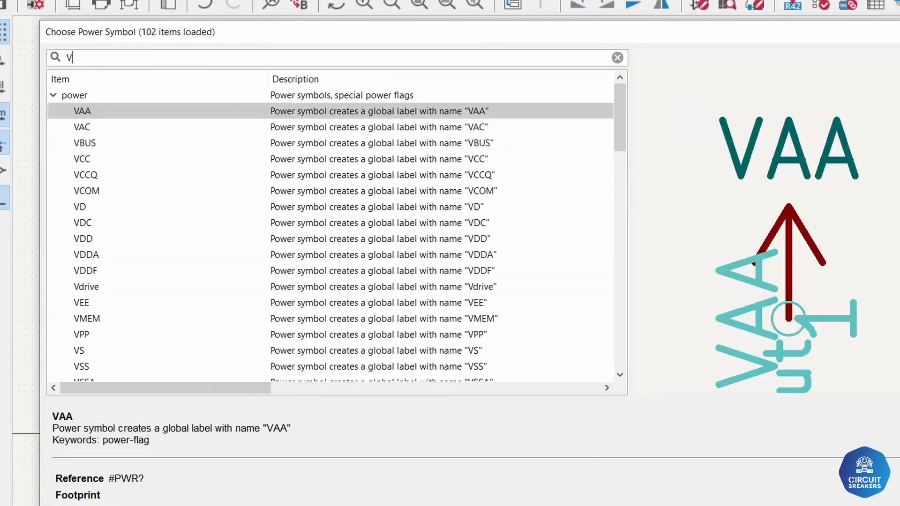
pyautogui.write('CC')
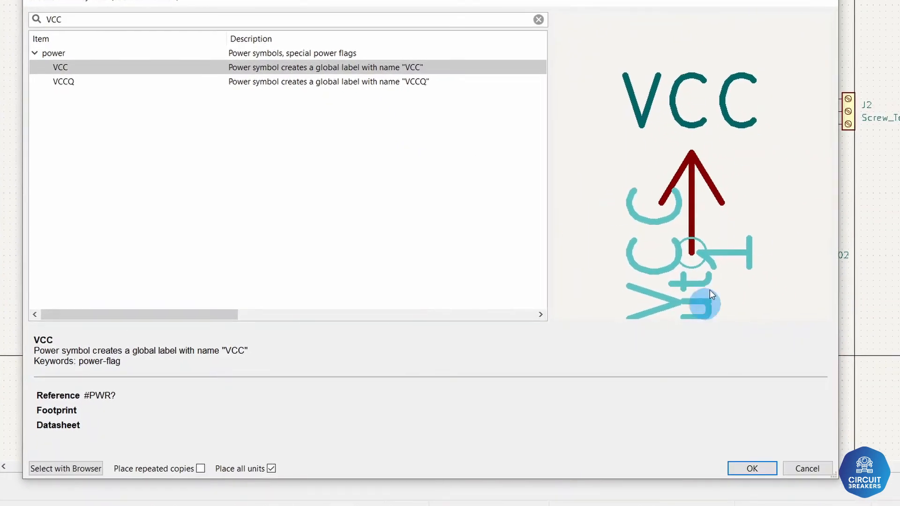
pyautogui.click(752, 469)
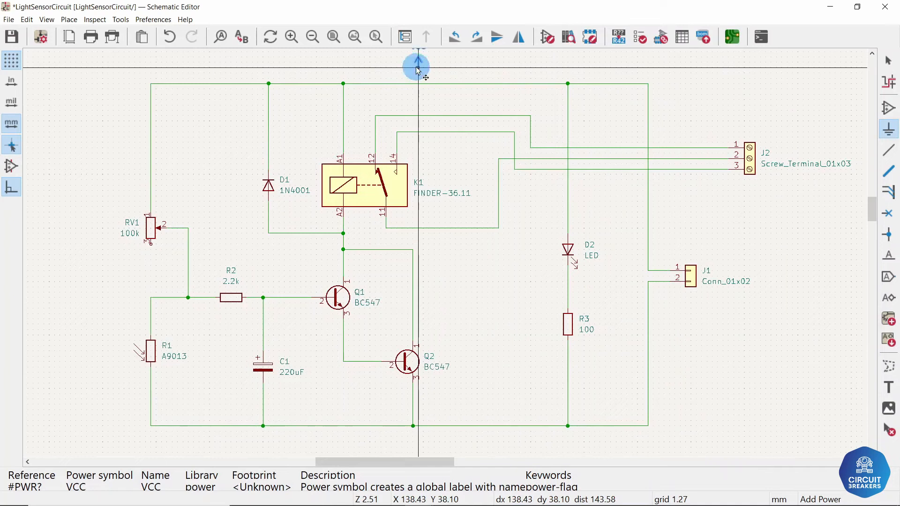
pyautogui.click(418, 70)
# Step: Place a GND power symbol just below the circuit's lower supply wire, between Q2 and R3
pyautogui.click(802, 297)
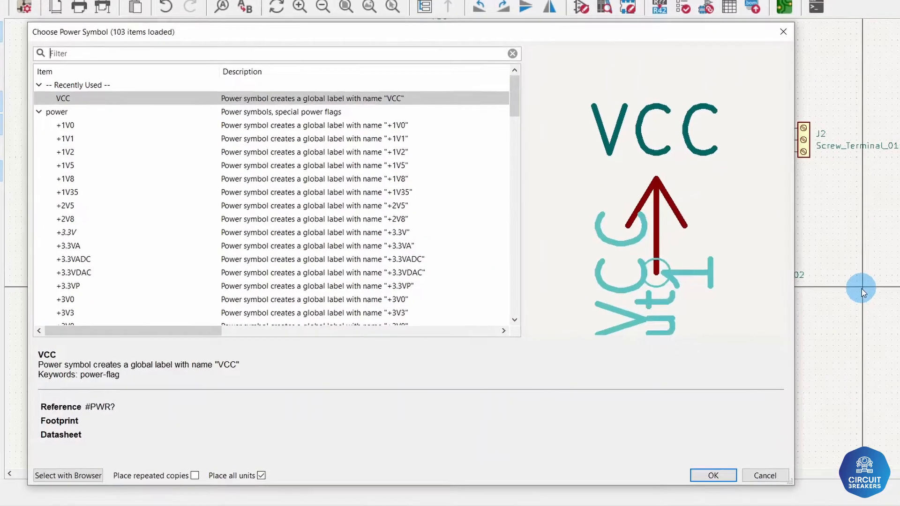
pyautogui.write('GND')
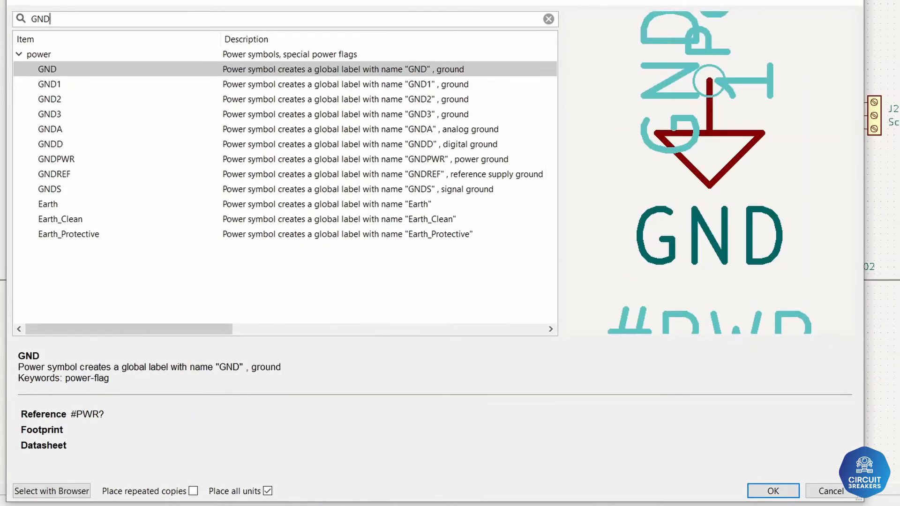
pyautogui.click(776, 490)
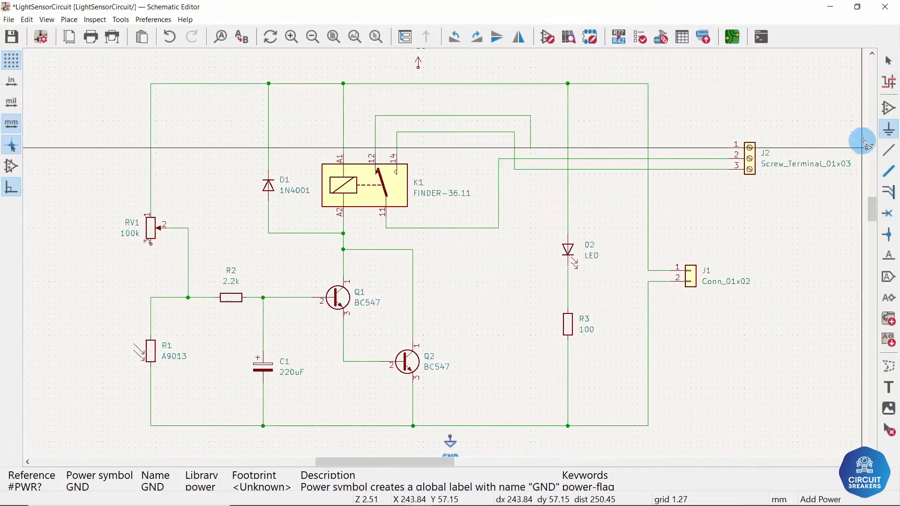
pyautogui.click(888, 59)
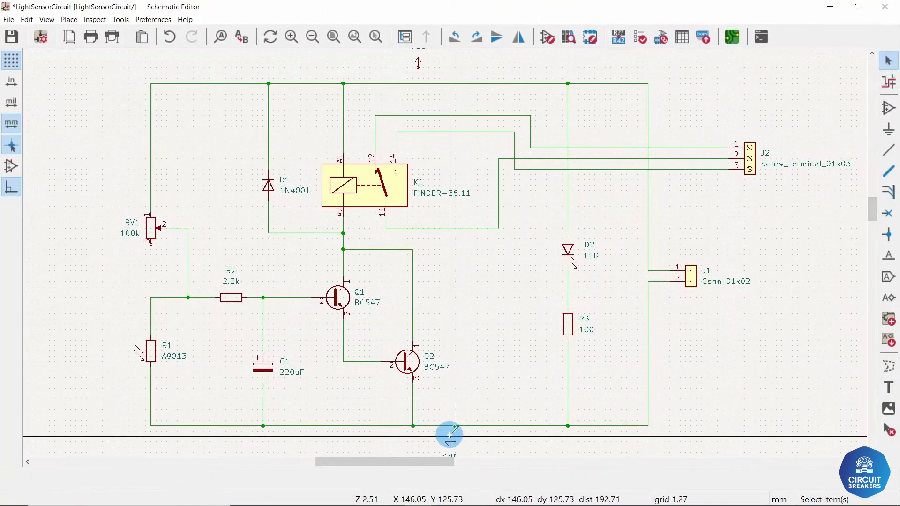
# Step: Wire the GND symbol to the lower supply wire and the VCC symbol to the upper supply wire
pyautogui.press('w')
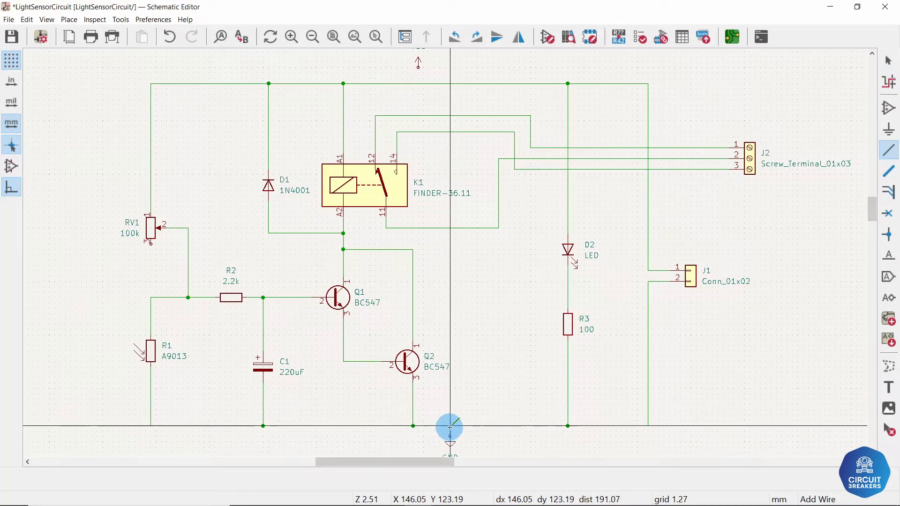
pyautogui.click(419, 83)
pyautogui.press('Escape')
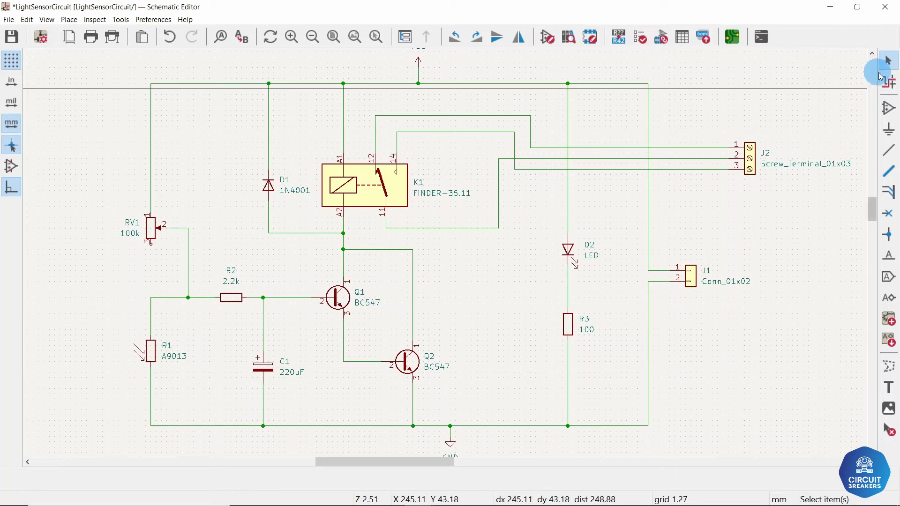
# Step: Delete the long wire segments connecting relay K1's contacts to screw terminal J2
pyautogui.scroll(-2, 772, 371)
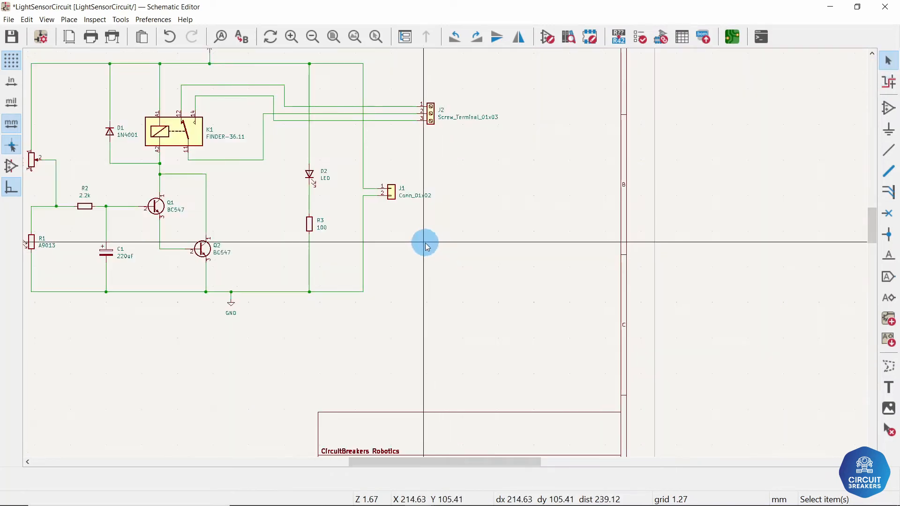
pyautogui.moveTo(421, 243); pyautogui.dragTo(606, 303, button='middle')
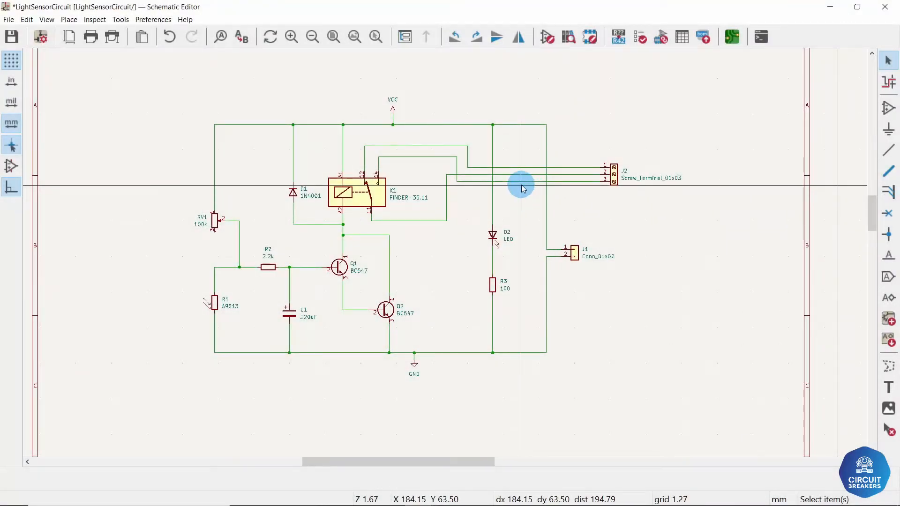
pyautogui.scroll(3, 524, 188)
pyautogui.moveTo(442, 251); pyautogui.dragTo(500, 245, button='middle')
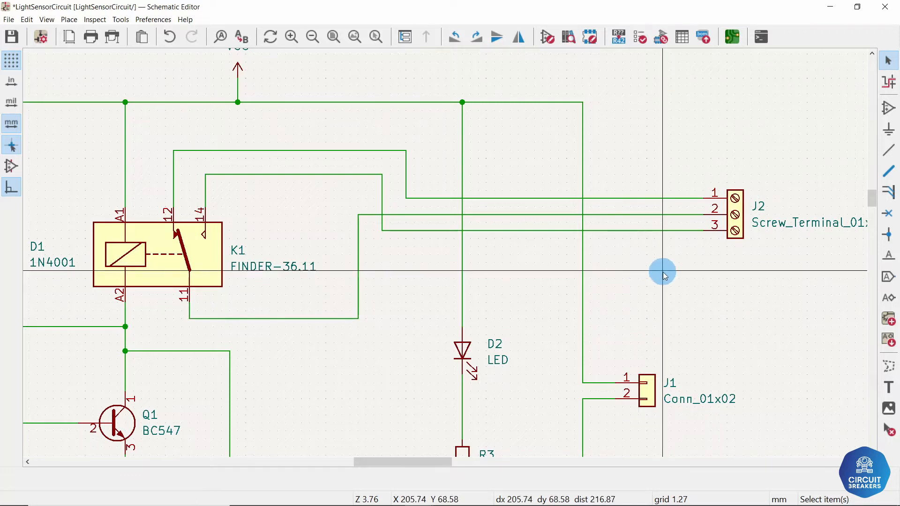
pyautogui.moveTo(662, 271); pyautogui.dragTo(628, 167)
pyautogui.press('Delete')
pyautogui.moveTo(420, 295); pyautogui.dragTo(335, 140)
pyautogui.press('Delete')
pyautogui.moveTo(347, 337); pyautogui.dragTo(310, 300)
pyautogui.press('Delete')
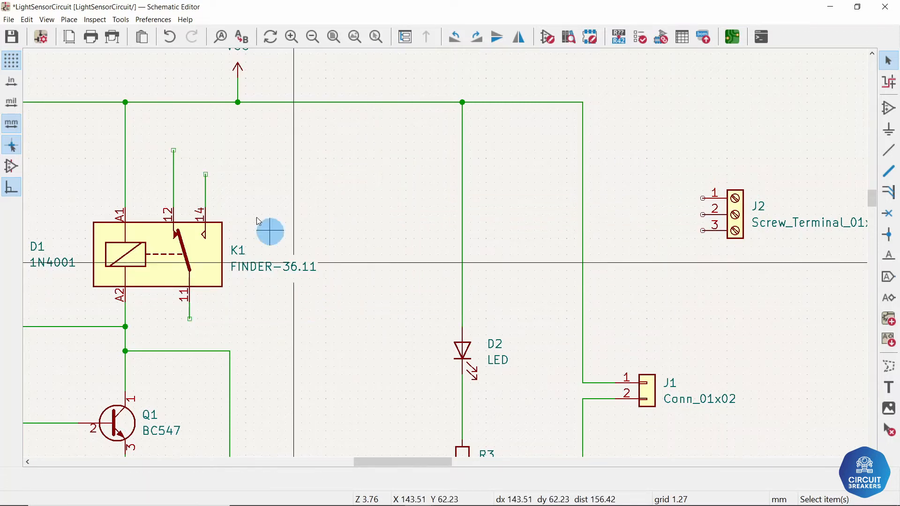
# Step: Delete the leftover wire stubs at pins 12, 14 and 11 of relay K1
pyautogui.moveTo(235, 197); pyautogui.dragTo(159, 164)
pyautogui.press('Delete')
pyautogui.moveTo(219, 313); pyautogui.dragTo(174, 309)
pyautogui.press('Delete')
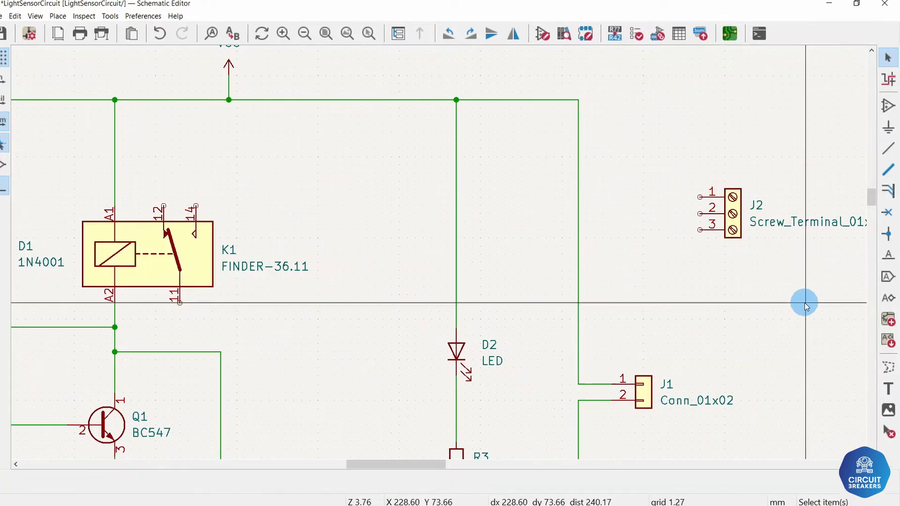
# Step: Add a net label OUT1 beside screw terminal J2 and wire it to pin 1
pyautogui.click(882, 248)
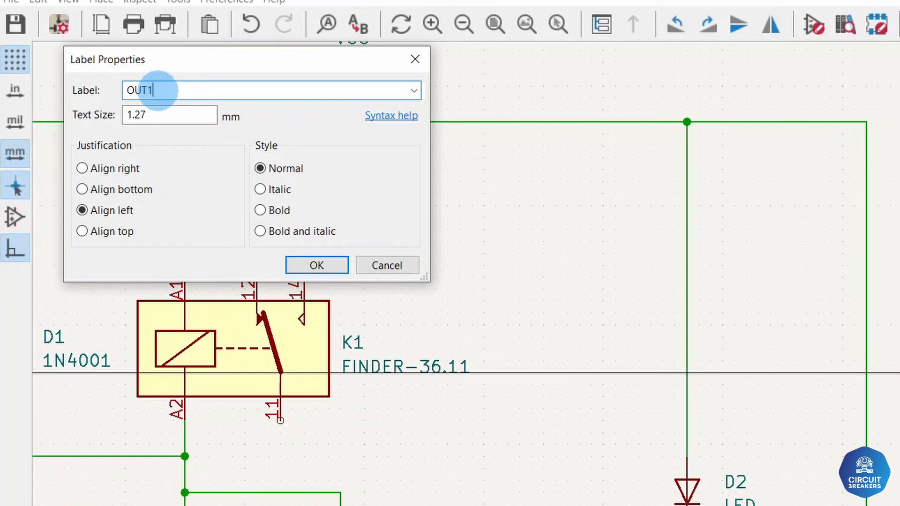
pyautogui.write('OUT1')
pyautogui.click(316, 265)
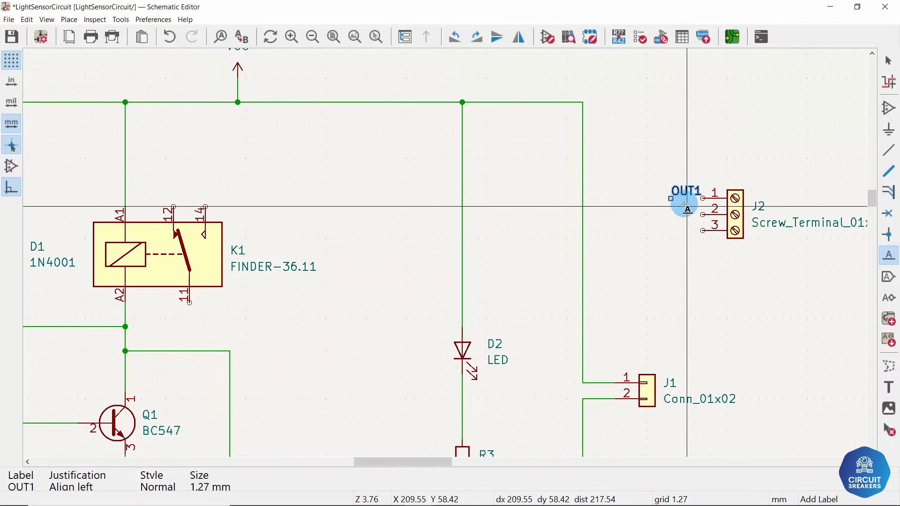
pyautogui.click(671, 198)
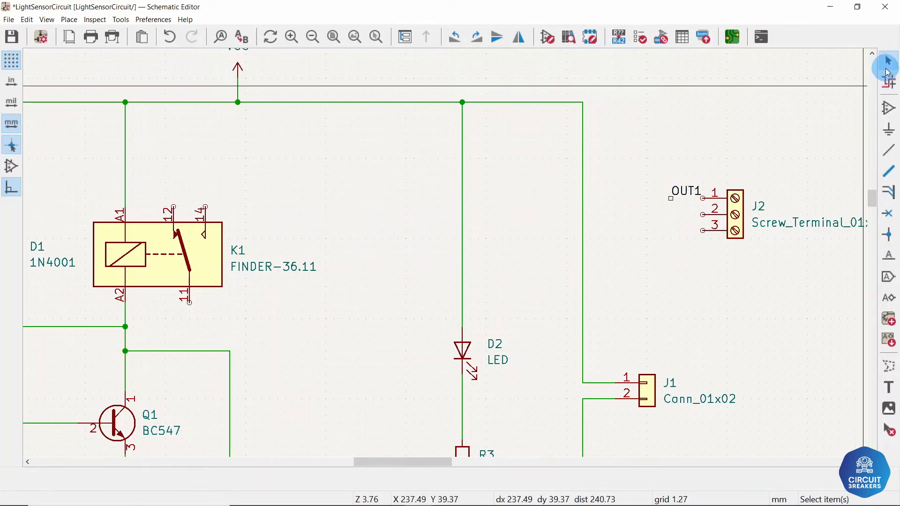
pyautogui.press('w')
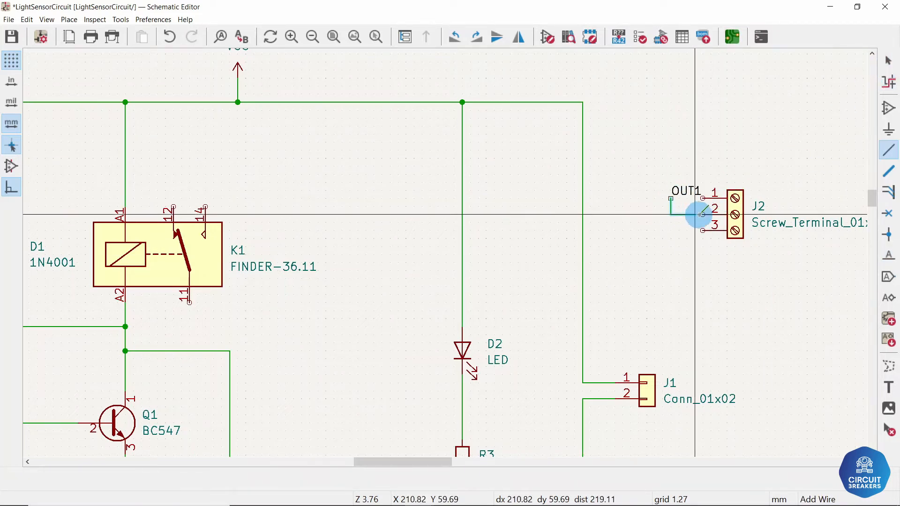
pyautogui.click(702, 198)
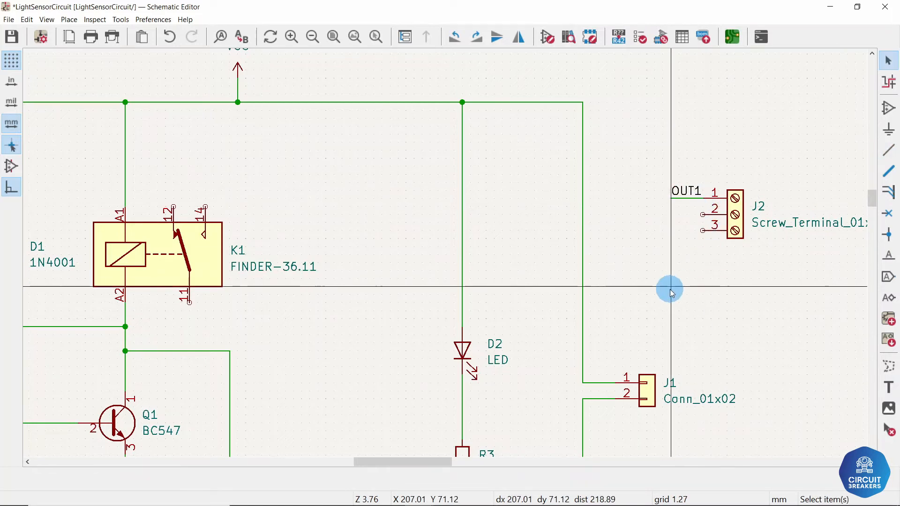
# Step: Place a second OUT1 net label above the contact pins of relay K1
pyautogui.click(888, 257)
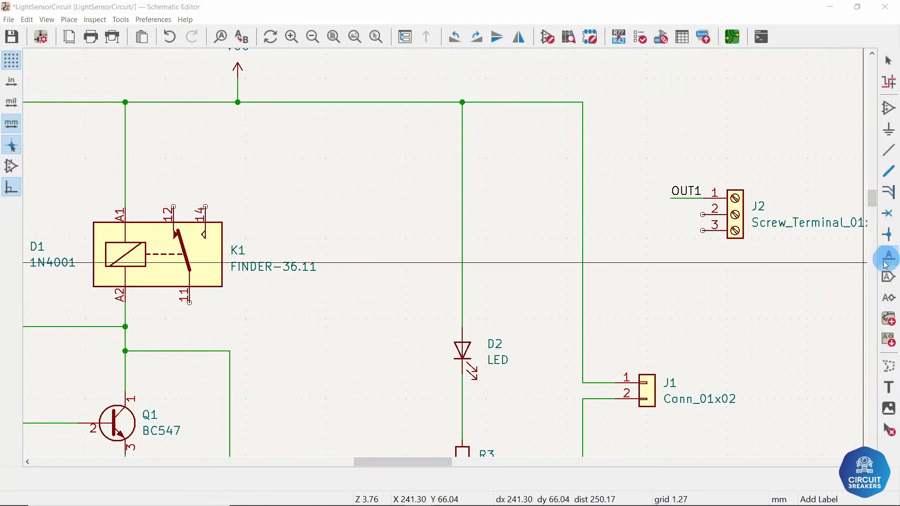
pyautogui.click(374, 174)
pyautogui.write('OUT1')
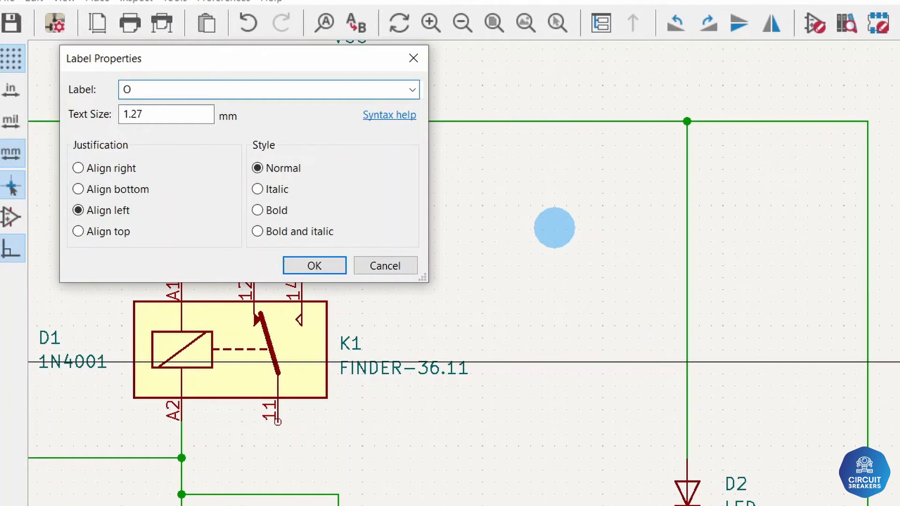
pyautogui.click(314, 265)
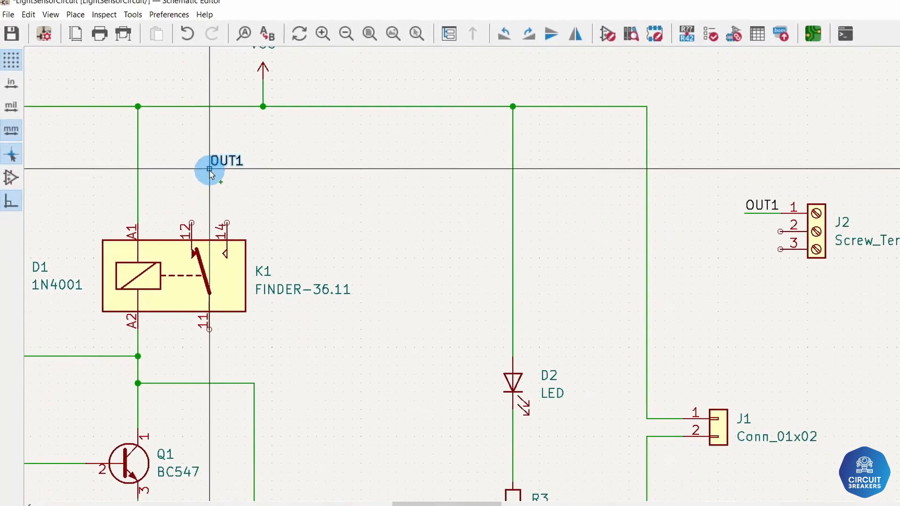
pyautogui.click(253, 193)
pyautogui.click(253, 192)
pyautogui.click(345, 244)
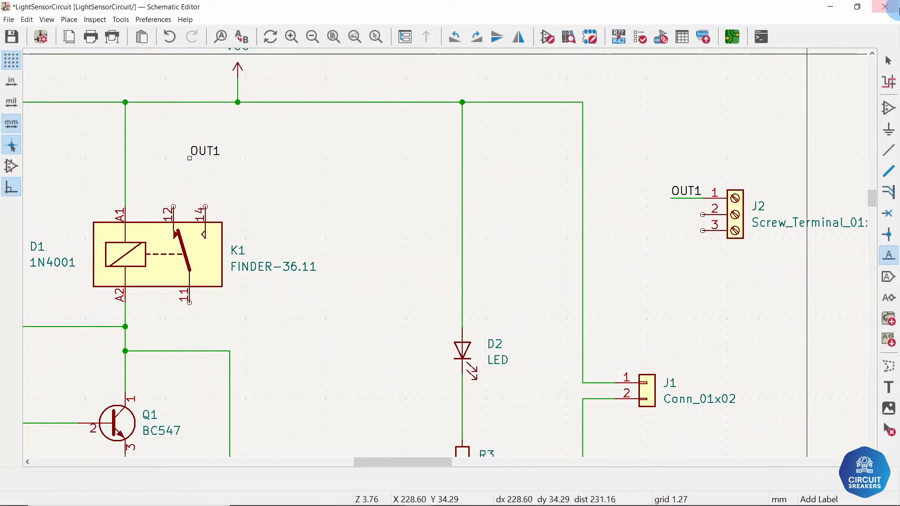
# Step: Wire pin 12 of relay K1 to the OUT1 label above it
pyautogui.press('w')
pyautogui.click(173, 207)
pyautogui.click(177, 160)
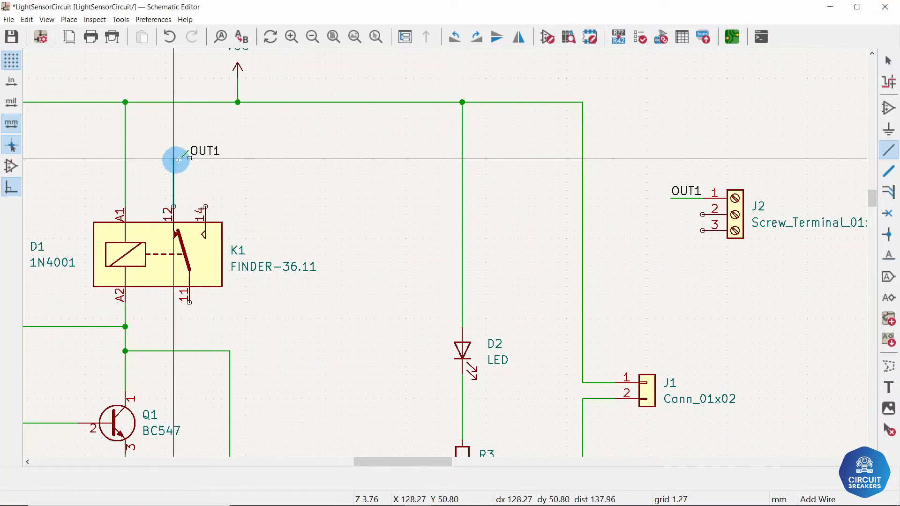
pyautogui.press('Escape')
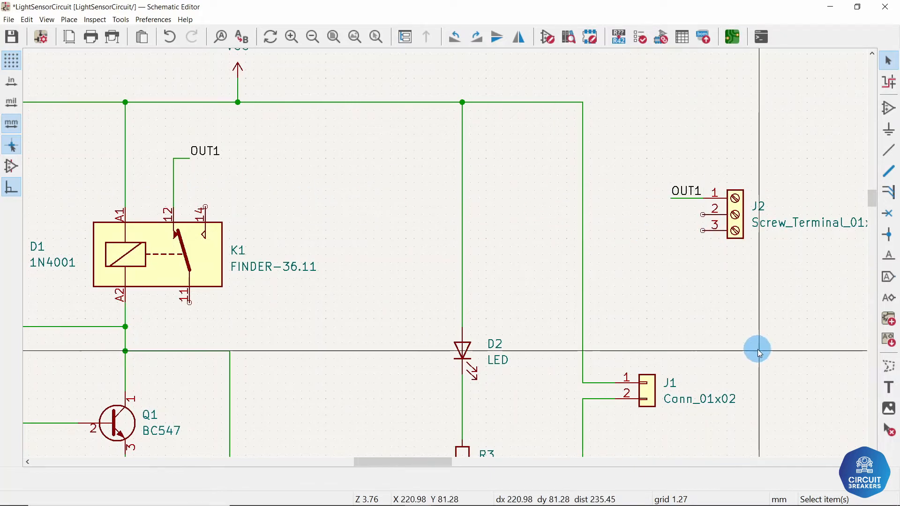
# Step: Place a net label OUT2 in line with pin 3 of screw terminal J2
pyautogui.press('l')
pyautogui.press('Return')
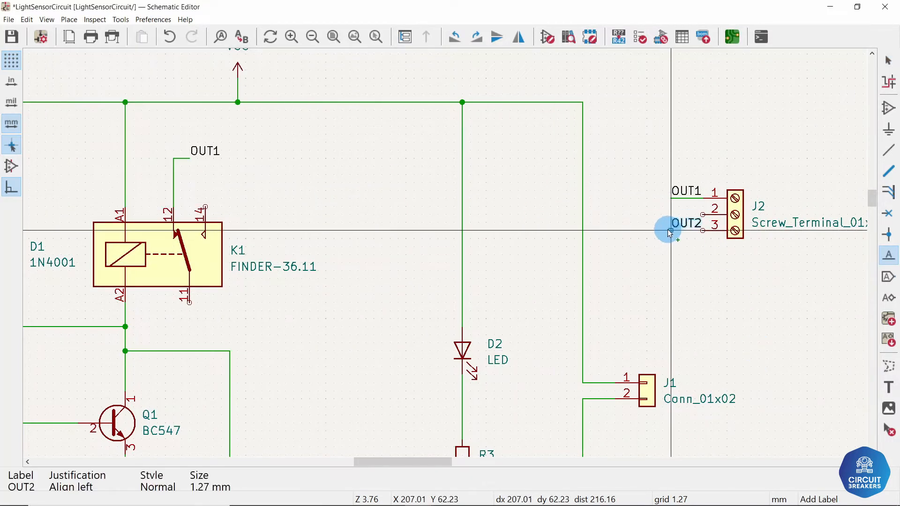
pyautogui.click(670, 230)
# Step: Place a net label INPUT in line with pin 2 of screw terminal J2
pyautogui.click(655, 205)
pyautogui.write('INPUT')
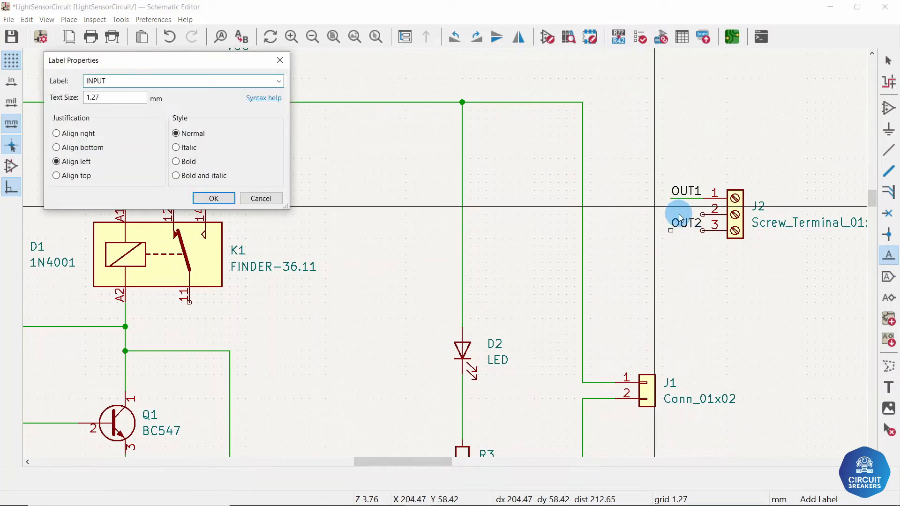
pyautogui.press('Return')
pyautogui.click(671, 214)
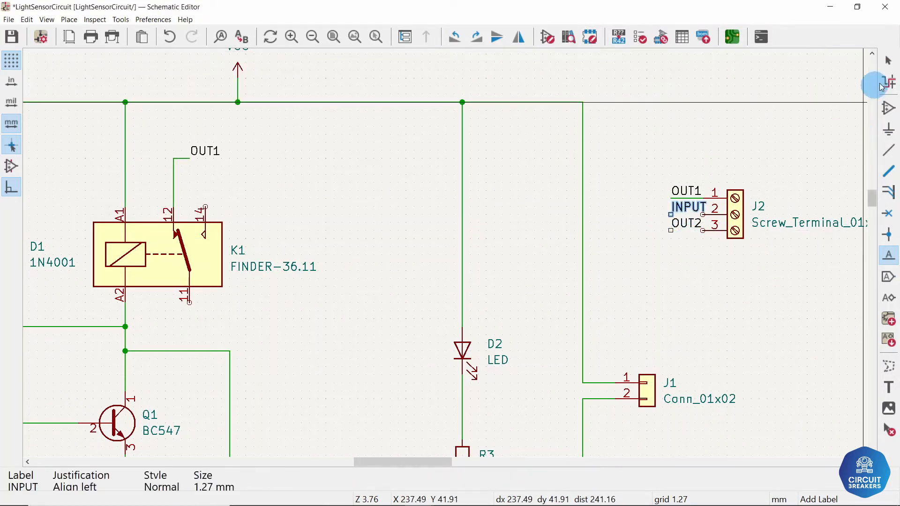
# Step: Wire the INPUT and OUT2 labels to pins 2 and 3 of screw terminal J2
pyautogui.click(888, 60)
pyautogui.press('w')
pyautogui.press('Escape')
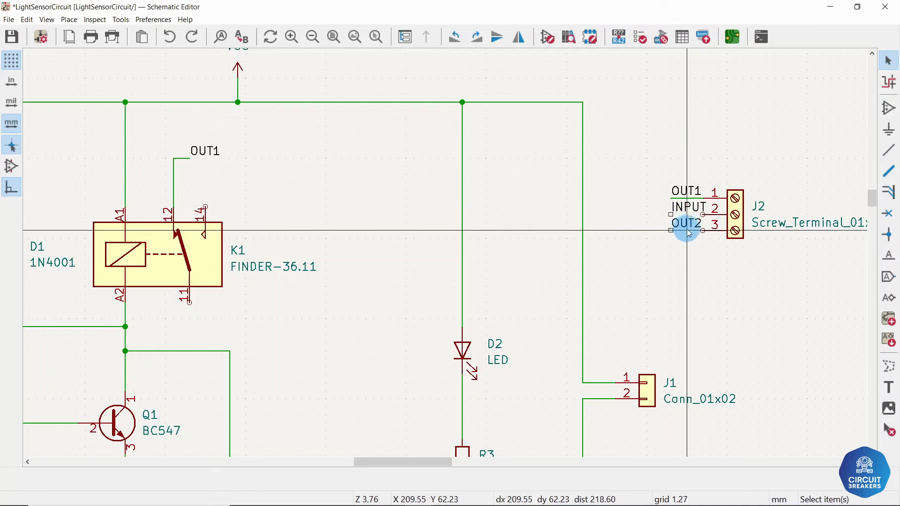
pyautogui.press('w')
pyautogui.press('Escape')
# Step: Duplicate the INPUT and OUT2 labels of J2 and place the copies beside relay K1
pyautogui.click(689, 213)
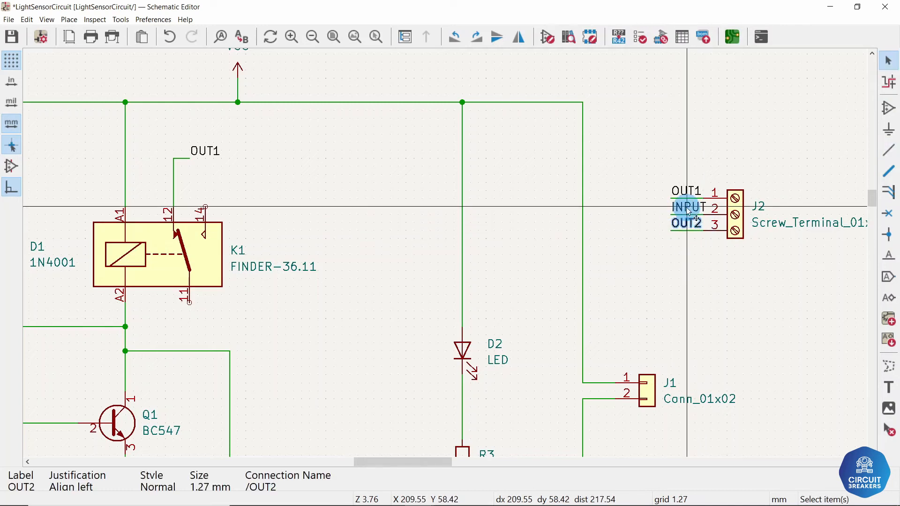
pyautogui.hotkey('ctrl', 'd')
pyautogui.click(277, 206)
pyautogui.click(279, 191)
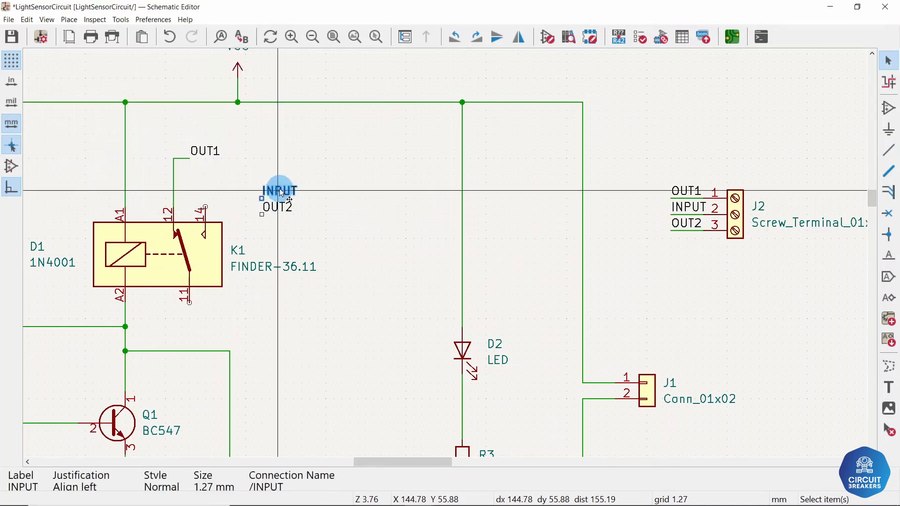
# Step: Connect the copied INPUT label to pin 11 of relay K1 and the copied OUT2 label to pin 14
pyautogui.moveTo(281, 192); pyautogui.dragTo(213, 322)
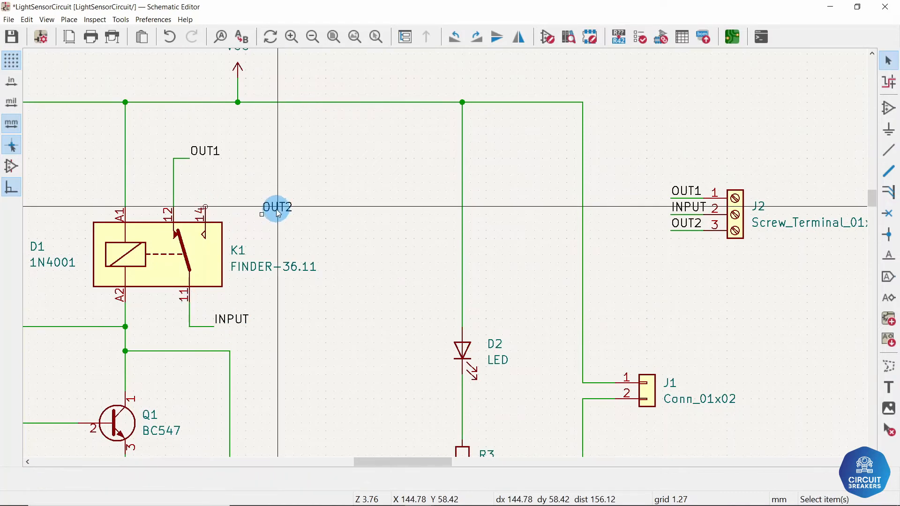
pyautogui.moveTo(275, 207); pyautogui.dragTo(267, 175)
pyautogui.click(205, 207)
pyautogui.click(253, 183)
# Step: Move screw terminal J2 with its three labels farther right of the circuit, roughly level with connector J1
pyautogui.scroll(-2, 398, 239)
pyautogui.scroll(1, 443, 248)
pyautogui.moveTo(817, 330); pyautogui.dragTo(628, 227)
pyautogui.moveTo(679, 255); pyautogui.dragTo(792, 367)
pyautogui.scroll(-2, 712, 360)
pyautogui.moveTo(452, 268); pyautogui.dragTo(451, 235, button='middle')
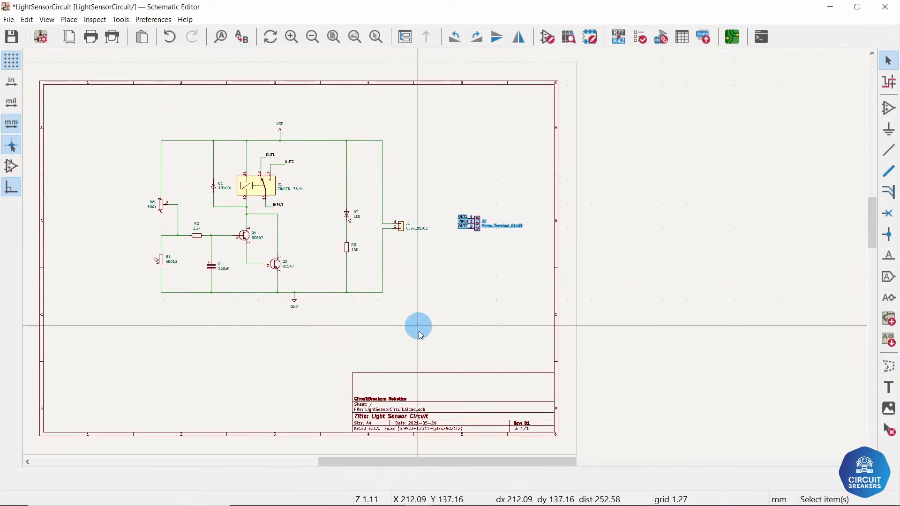
# Step: Move the whole sensor circuit down and left on the sheet, and lower J2 with its labels to line up with J1
pyautogui.moveTo(427, 340); pyautogui.dragTo(121, 111)
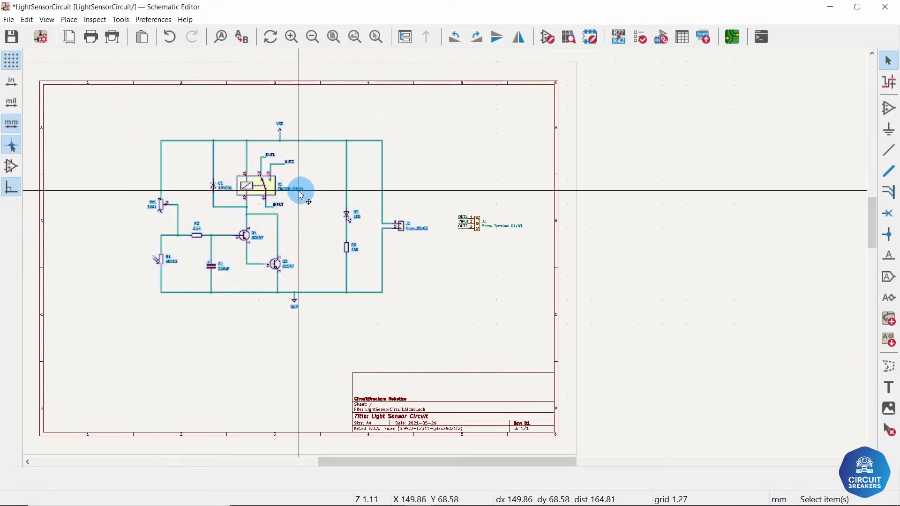
pyautogui.moveTo(299, 190); pyautogui.dragTo(199, 227)
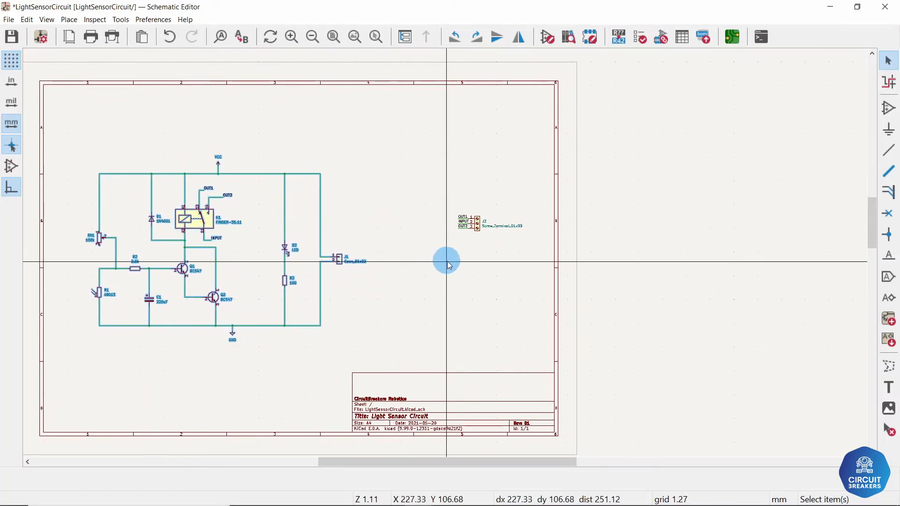
pyautogui.moveTo(477, 221); pyautogui.dragTo(473, 261)
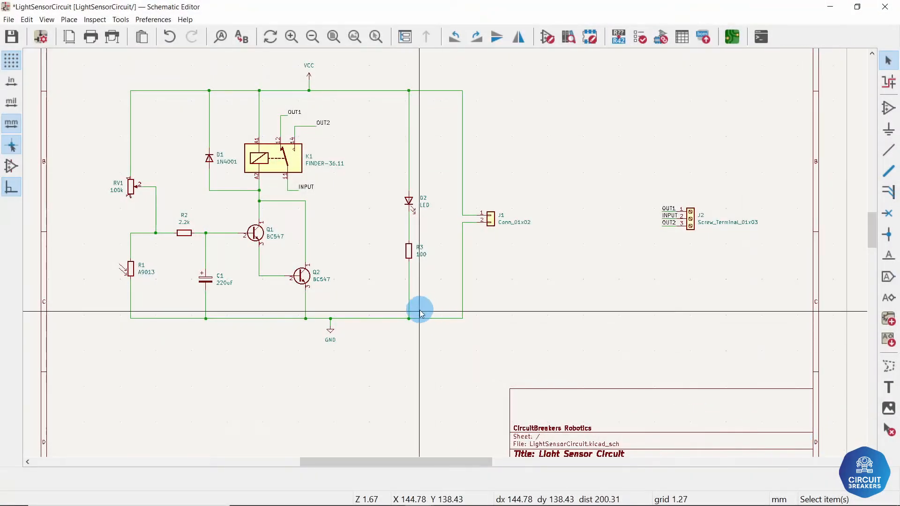
# Step: Place a no-connect flag below pin 3 of potentiometer RV1 and wire the pin to it
pyautogui.moveTo(401, 305); pyautogui.dragTo(462, 314, button='middle')
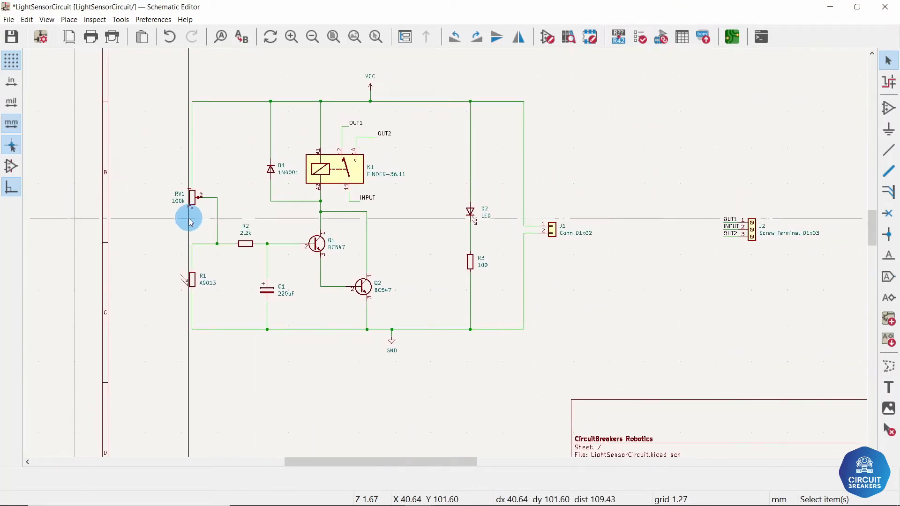
pyautogui.scroll(3, 187, 215)
pyautogui.moveTo(490, 263); pyautogui.dragTo(518, 206, button='middle')
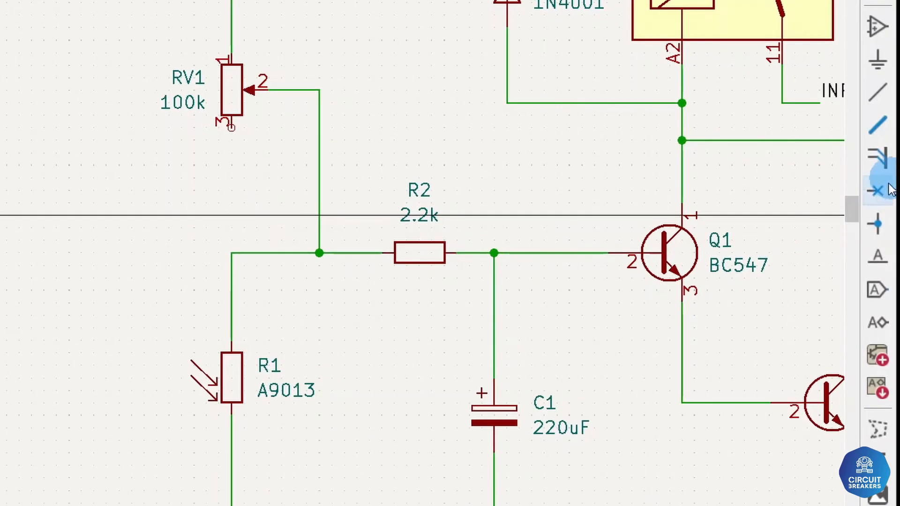
pyautogui.click(885, 195)
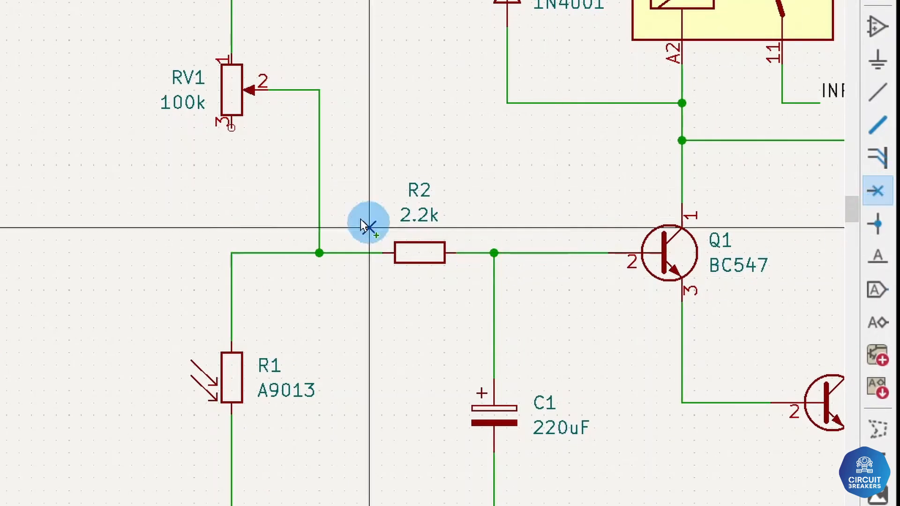
pyautogui.click(232, 167)
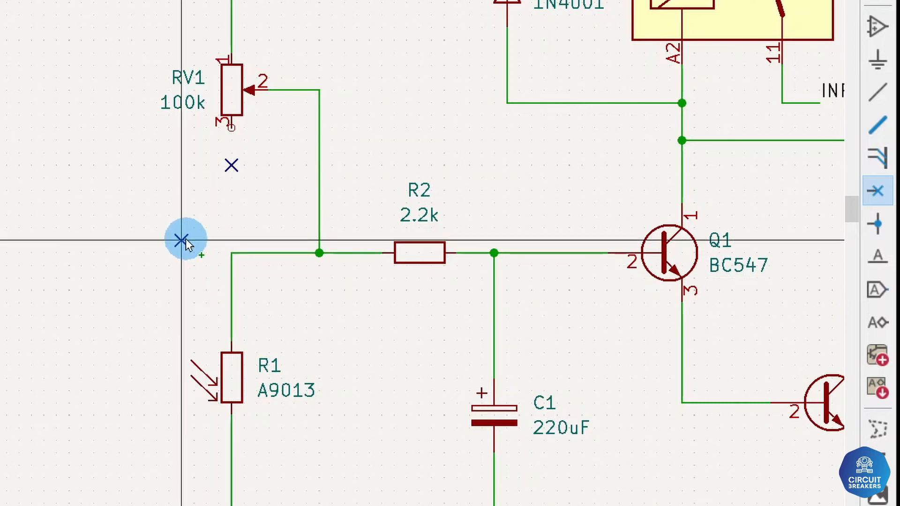
pyautogui.click(884, 97)
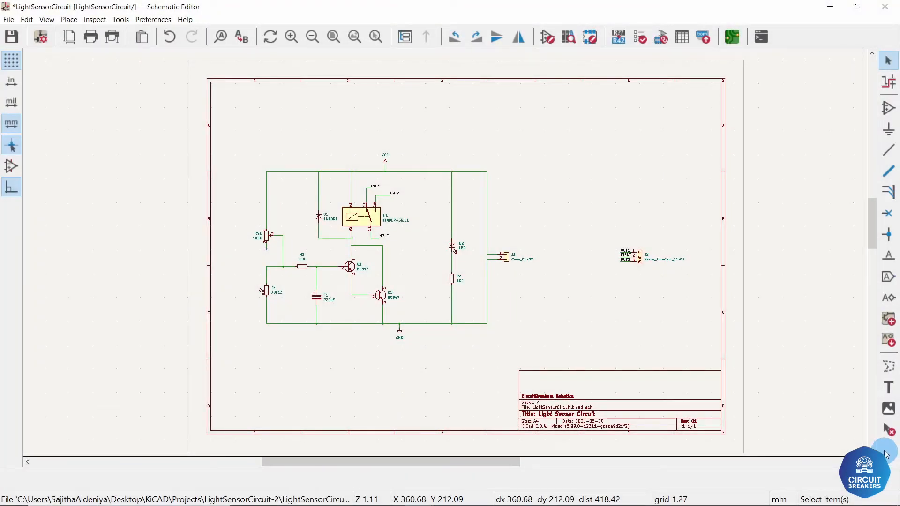
# Step: Shift J2 and its labels slightly up and left, and draw a rectangular graphic-line frame around the sensor circuit
pyautogui.scroll(2, 539, 287)
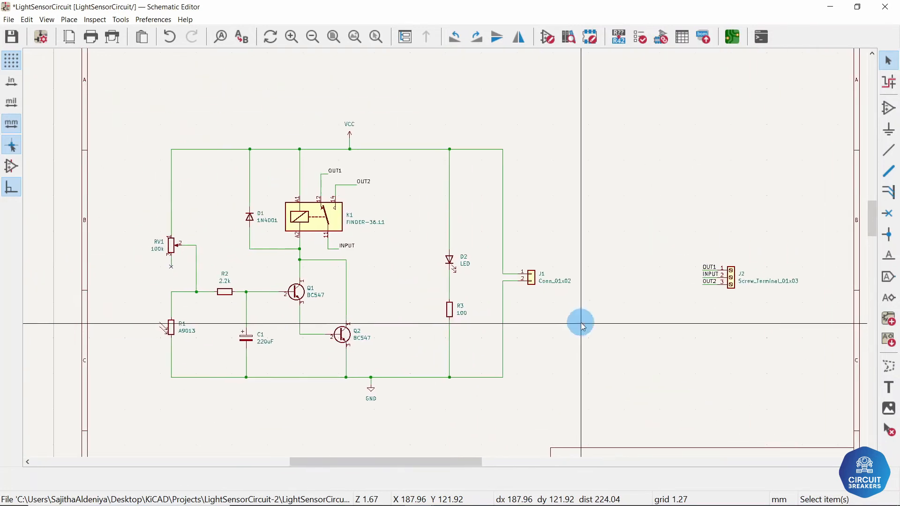
pyautogui.moveTo(732, 276); pyautogui.dragTo(717, 265)
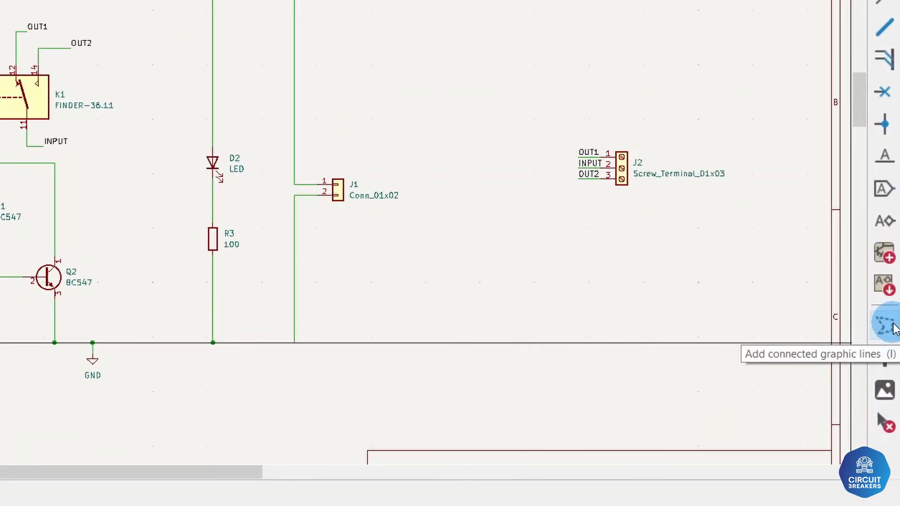
pyautogui.click(893, 325)
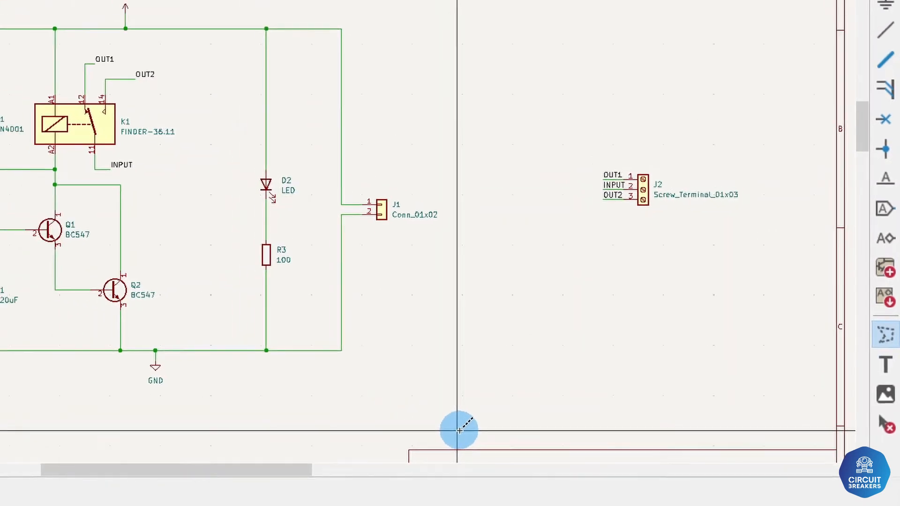
pyautogui.click(458, 430)
pyautogui.click(118, 107)
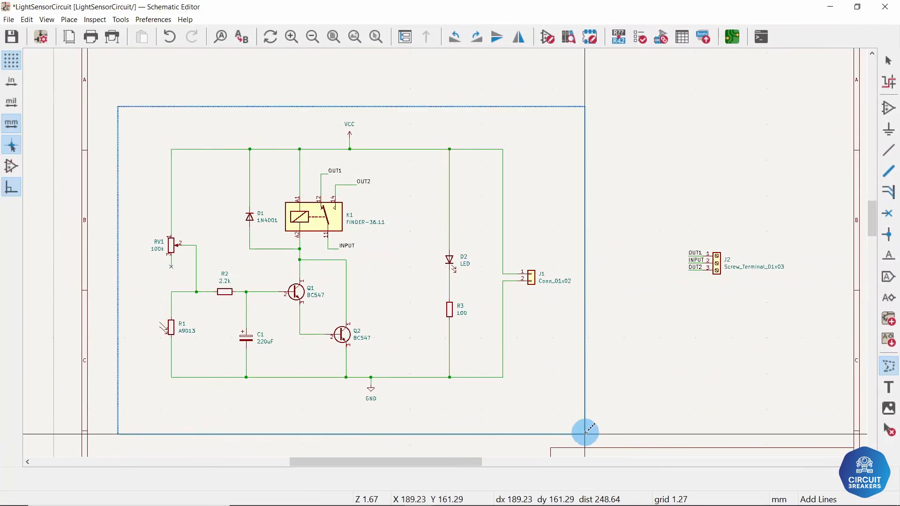
pyautogui.click(585, 433)
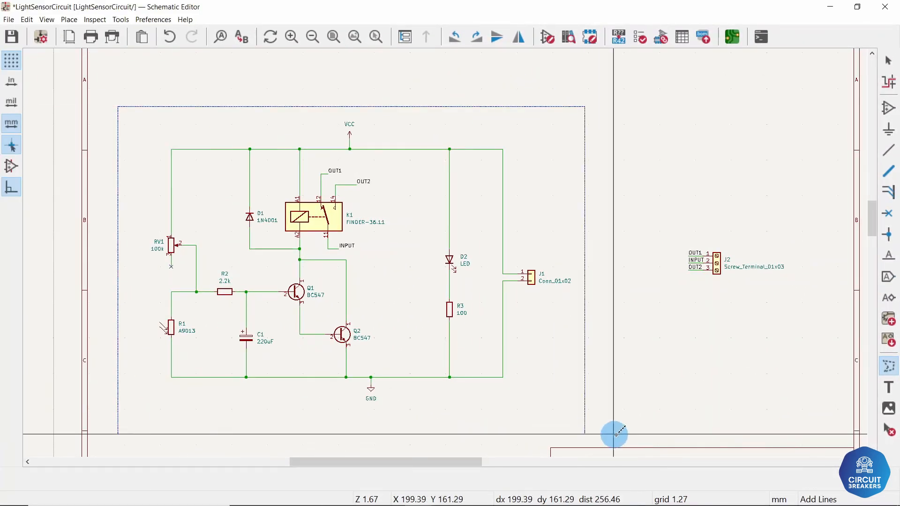
# Step: Draw a smaller rectangular frame of graphic lines around screw terminal J2 and its labels
pyautogui.click(655, 231)
pyautogui.click(827, 302)
pyautogui.click(657, 231)
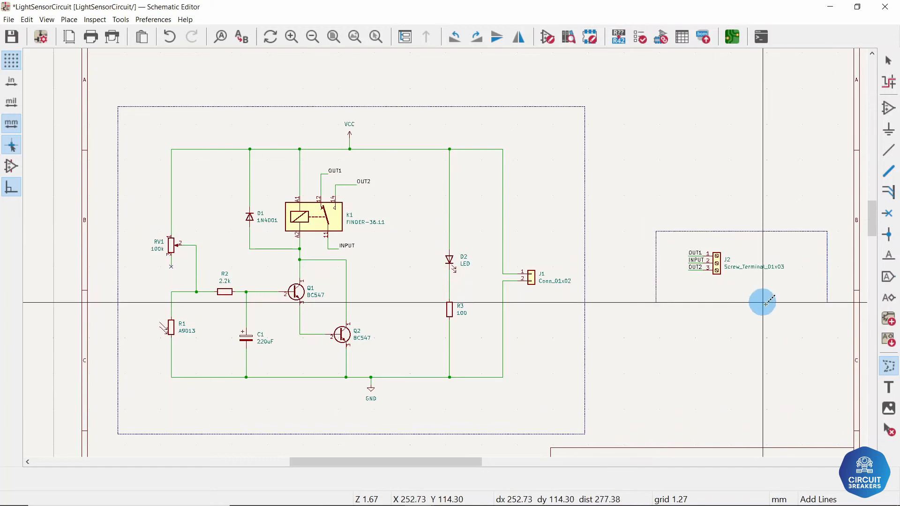
# Step: Add the text "Sensor Circuit" above the upper-left corner of the frame around the main circuit
pyautogui.click(887, 387)
pyautogui.click(742, 283)
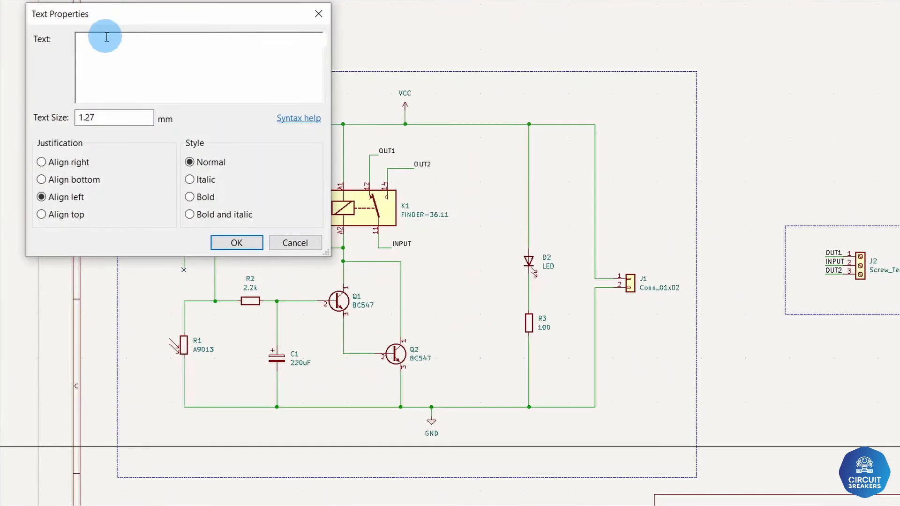
pyautogui.write('Sensor')
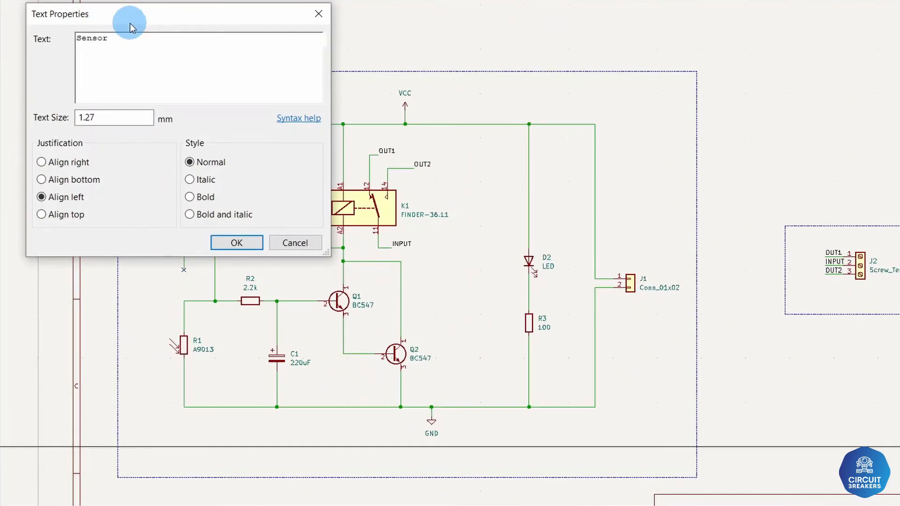
pyautogui.write(' Circuit')
pyautogui.hotkey('shift', 'Return')
pyautogui.click(118, 67)
# Step: Add the text "Outtput Connector" above the upper-left corner of J2's frame
pyautogui.click(795, 212)
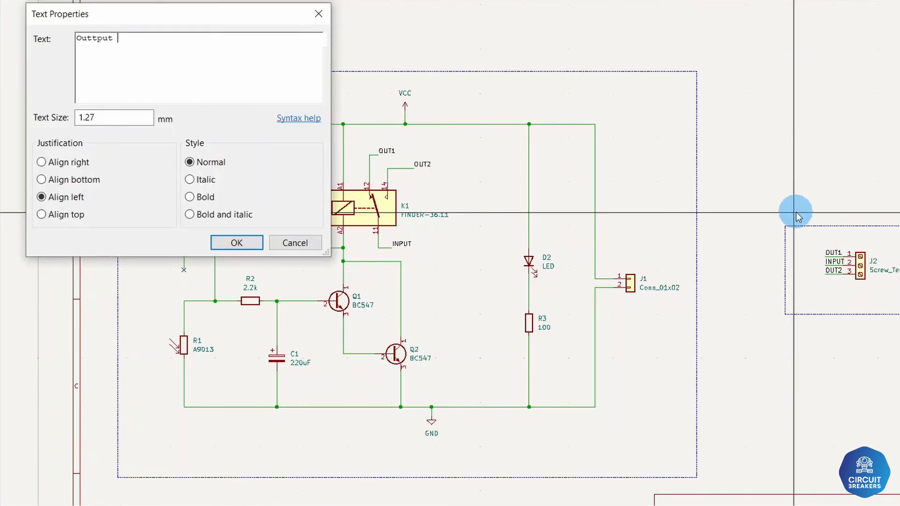
pyautogui.write('Outtput Connector')
pyautogui.hotkey('shift', 'Return')
pyautogui.click(794, 213)
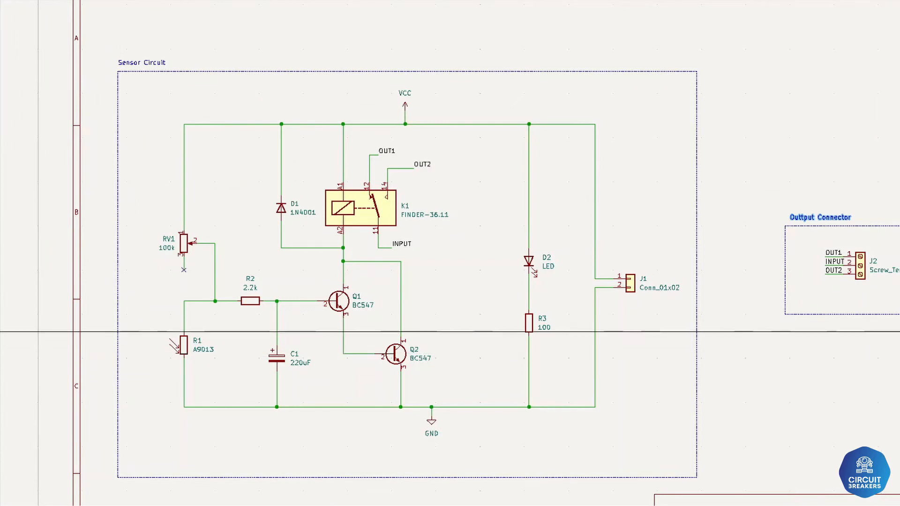
# Step: Place a PWR_FLAG power symbol in the free area below the sensor circuit's frame
pyautogui.scroll(-3, 467, 269)
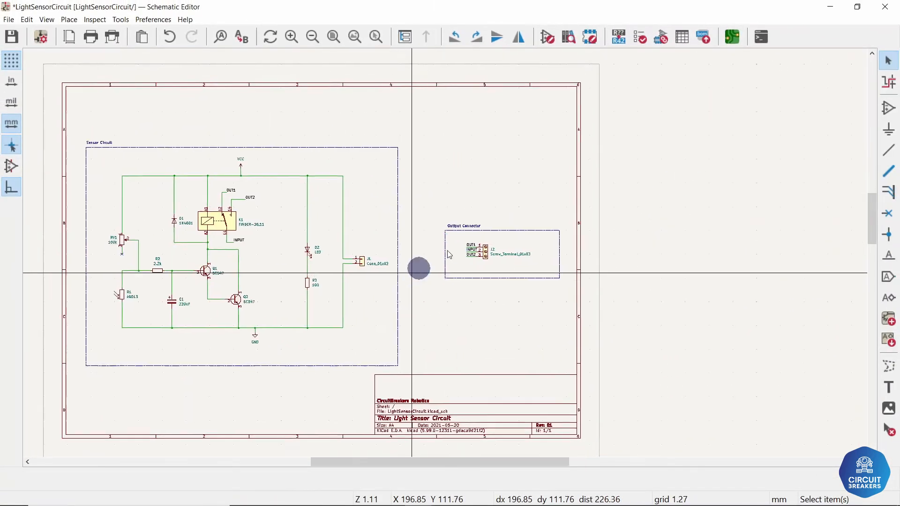
pyautogui.moveTo(467, 270); pyautogui.dragTo(623, 285, button='middle')
pyautogui.moveTo(550, 276); pyautogui.dragTo(531, 250, button='middle')
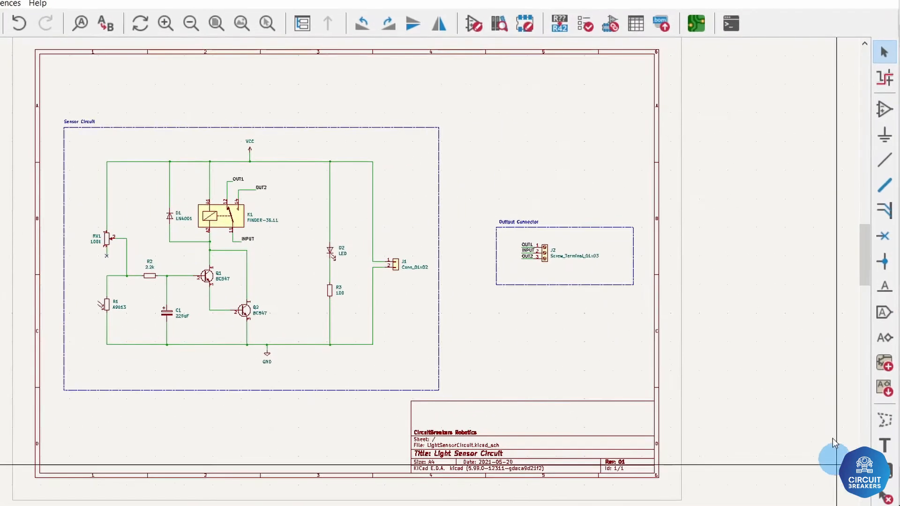
pyautogui.click(880, 143)
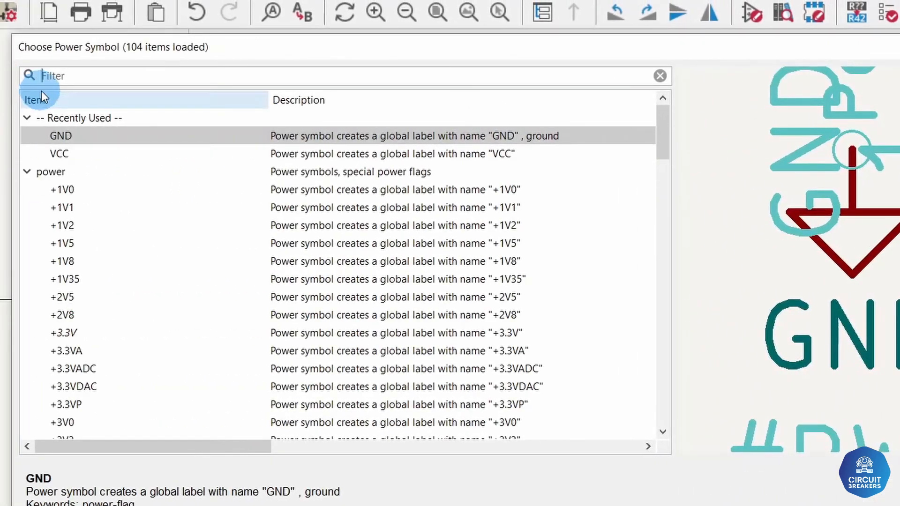
pyautogui.click(52, 80)
pyautogui.click(38, 119)
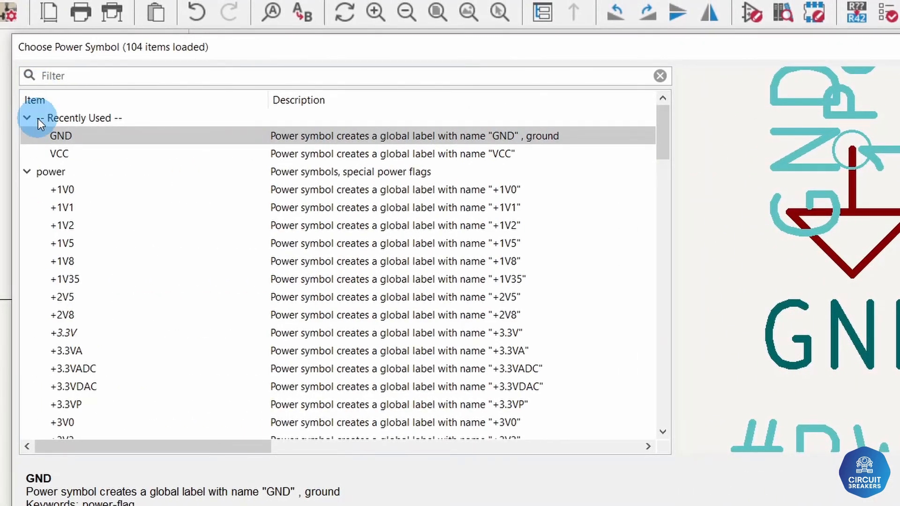
pyautogui.write('Power fl')
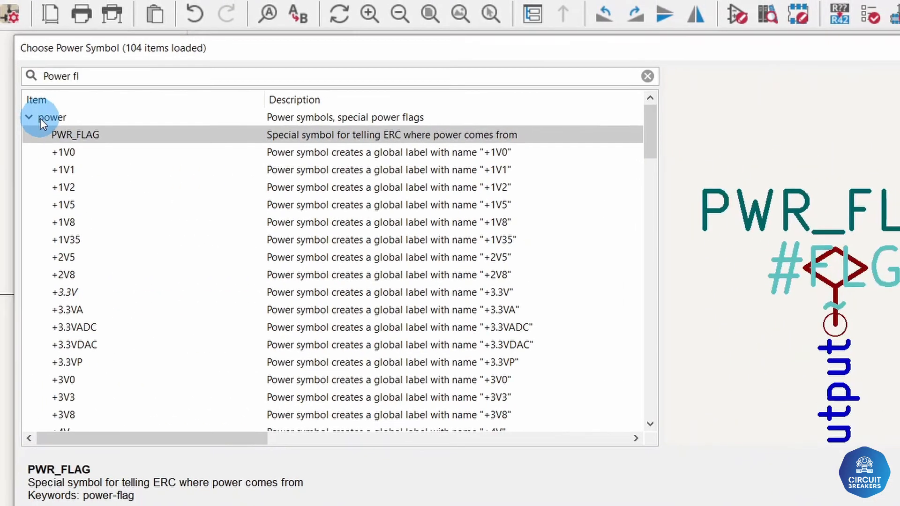
pyautogui.press('Return')
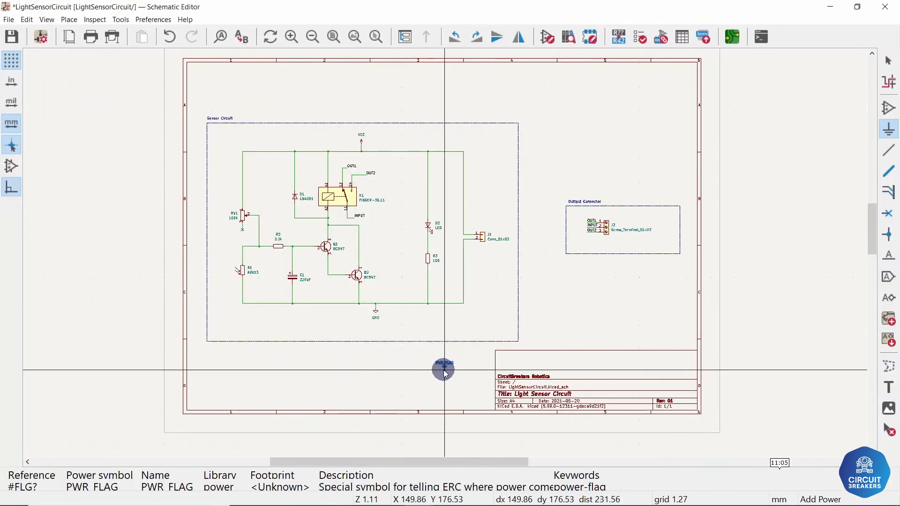
pyautogui.click(458, 319)
# Step: Place a second PWR_FLAG symbol, flipped upside down, below and to the right of the first one
pyautogui.click(667, 464)
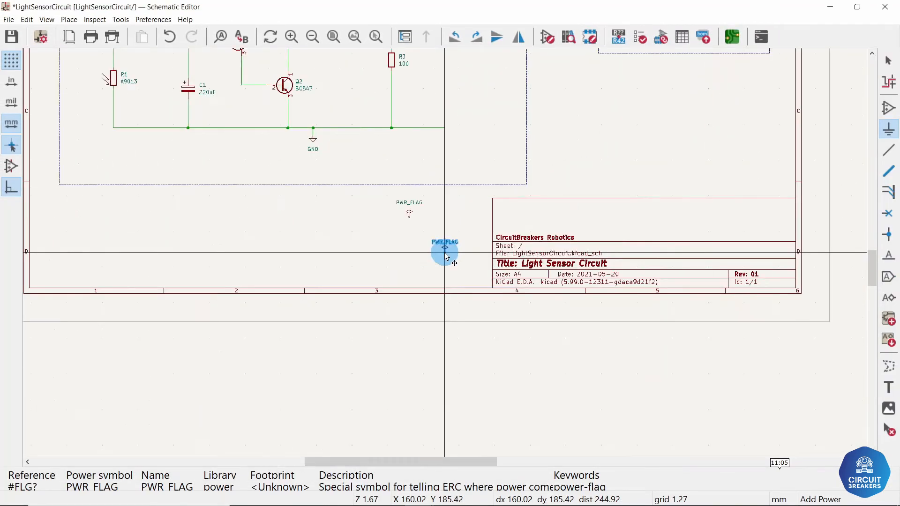
pyautogui.scroll(3, 444, 249)
pyautogui.press('x')
pyautogui.click(469, 270)
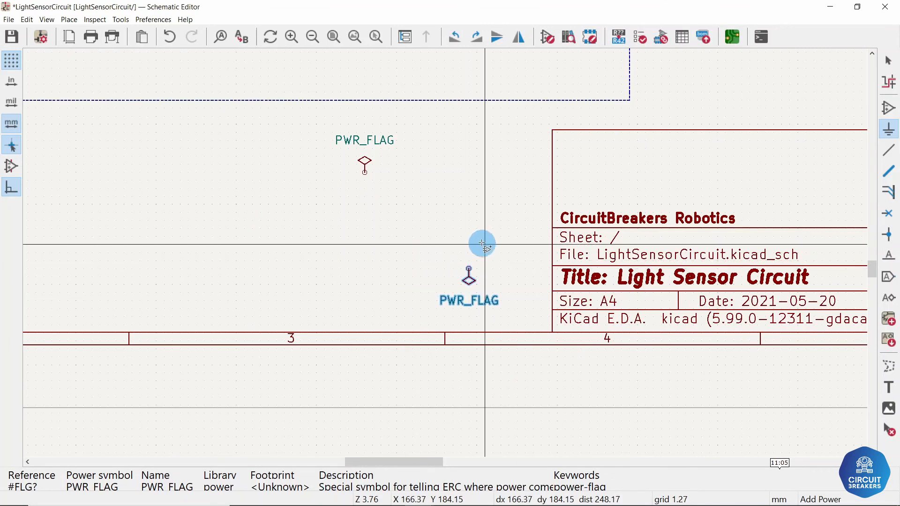
pyautogui.press('Escape')
# Step: Duplicate the circuit's GND symbol and place the copy directly below the upright PWR_FLAG
pyautogui.scroll(-2, 442, 251)
pyautogui.scroll(2, 389, 173)
pyautogui.click(380, 170)
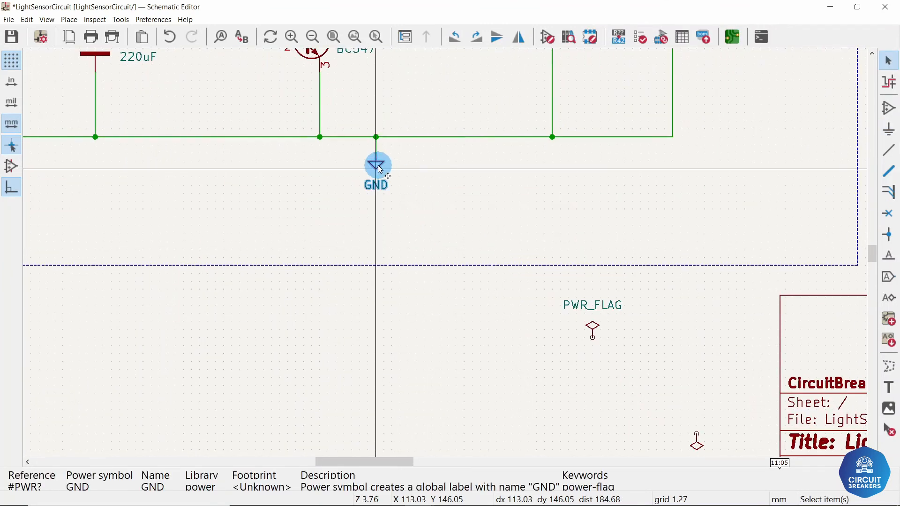
pyautogui.hotkey('ctrl', 'd')
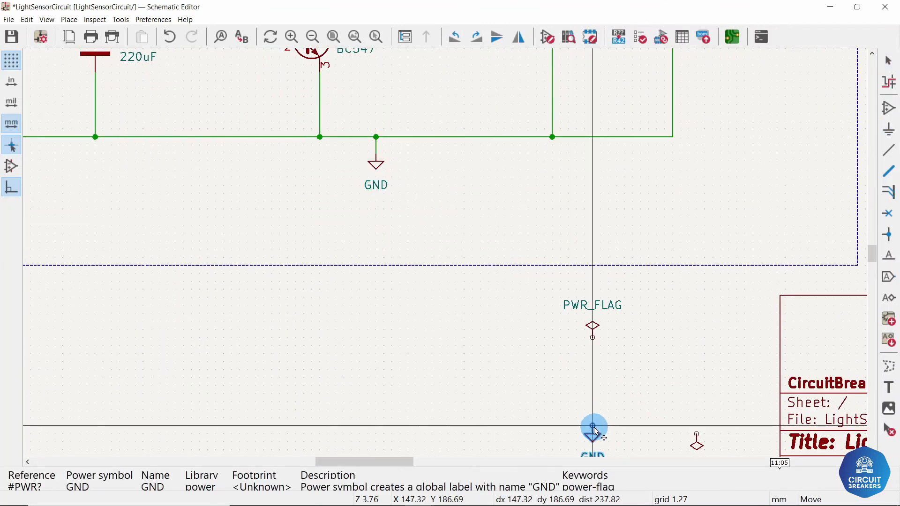
pyautogui.click(592, 427)
# Step: Duplicate the circuit's VCC symbol and place the copy directly above the upside-down PWR_FLAG
pyautogui.scroll(-2, 459, 188)
pyautogui.moveTo(362, 169); pyautogui.dragTo(394, 361, button='middle')
pyautogui.click(395, 168)
pyautogui.press('m')
pyautogui.scroll(-3, 472, 285)
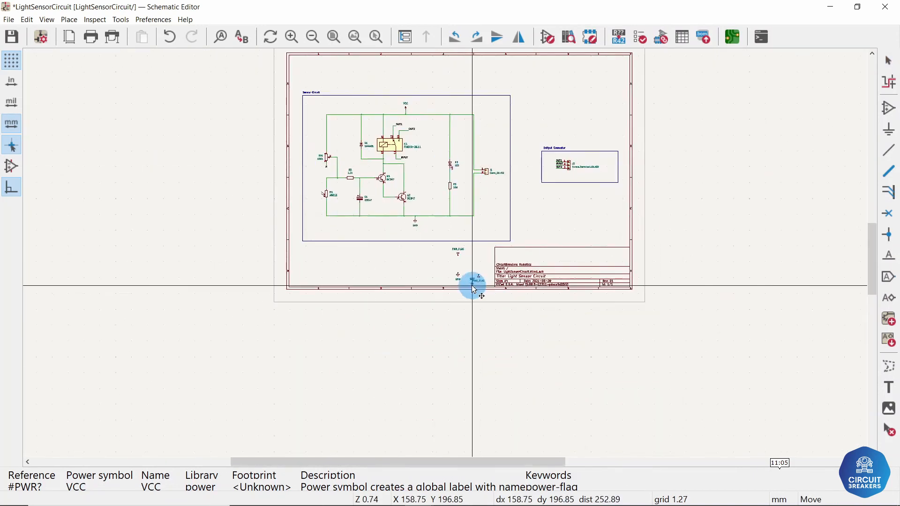
pyautogui.scroll(2, 464, 187)
pyautogui.click(462, 185)
# Step: Wire the copied VCC symbol to the upside-down PWR_FLAG below it
pyautogui.click(889, 150)
pyautogui.click(463, 185)
pyautogui.click(462, 236)
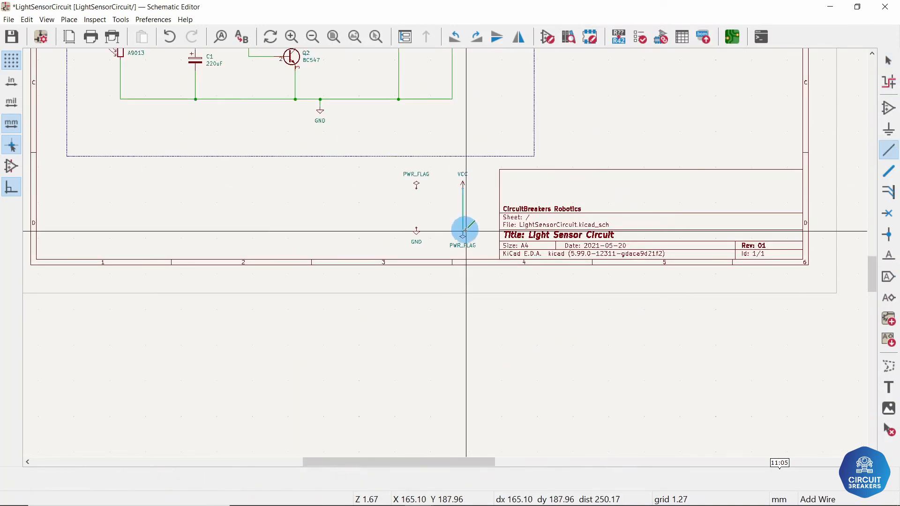
# Step: Wire the upright PWR_FLAG to the copied GND symbol directly below it
pyautogui.click(416, 184)
pyautogui.click(416, 229)
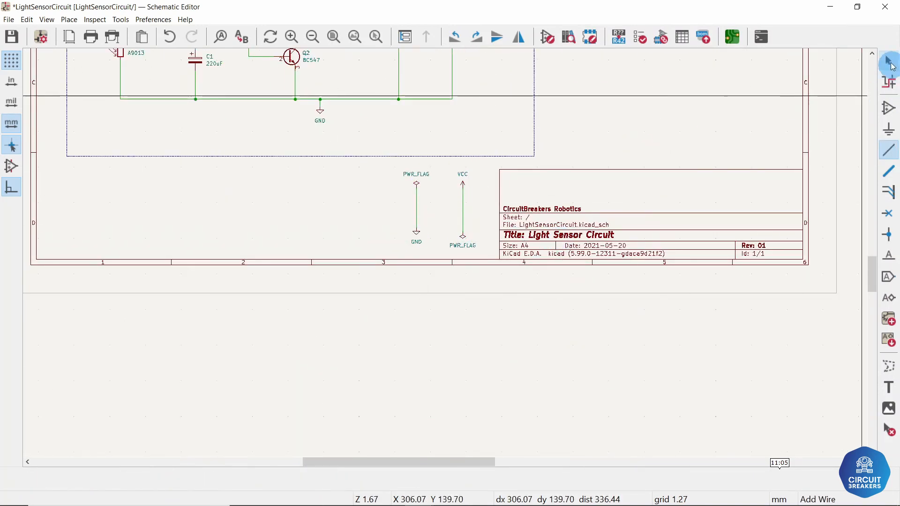
pyautogui.click(888, 61)
# Step: Run the electrical rules check on the schematic for errors and warnings, and close the checker after reviewing the violations
pyautogui.scroll(-2, 392, 324)
pyautogui.moveTo(488, 205); pyautogui.dragTo(518, 336, button='middle')
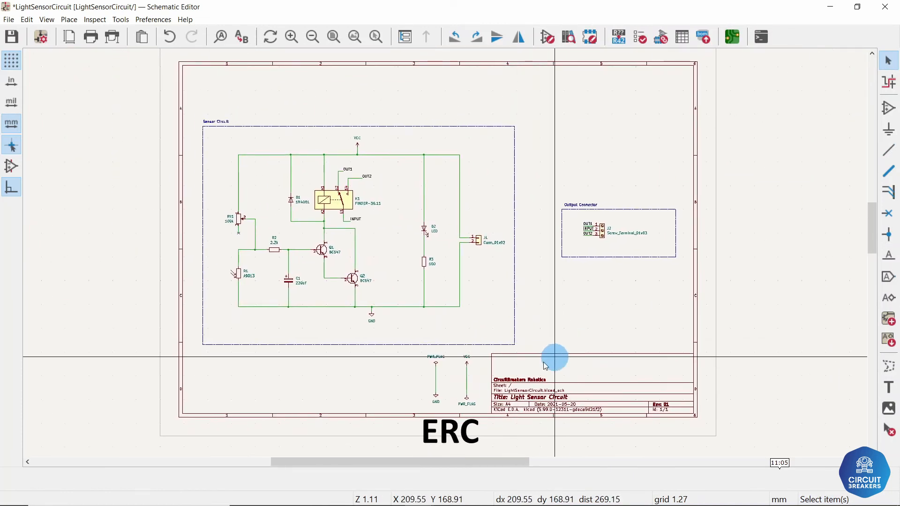
pyautogui.scroll(2, 552, 358)
pyautogui.moveTo(465, 229); pyautogui.dragTo(482, 241, button='middle')
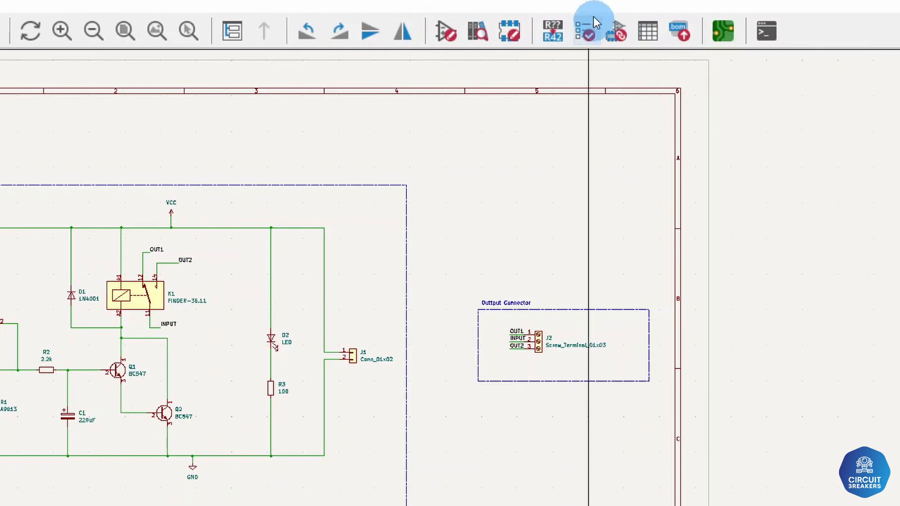
pyautogui.click(586, 32)
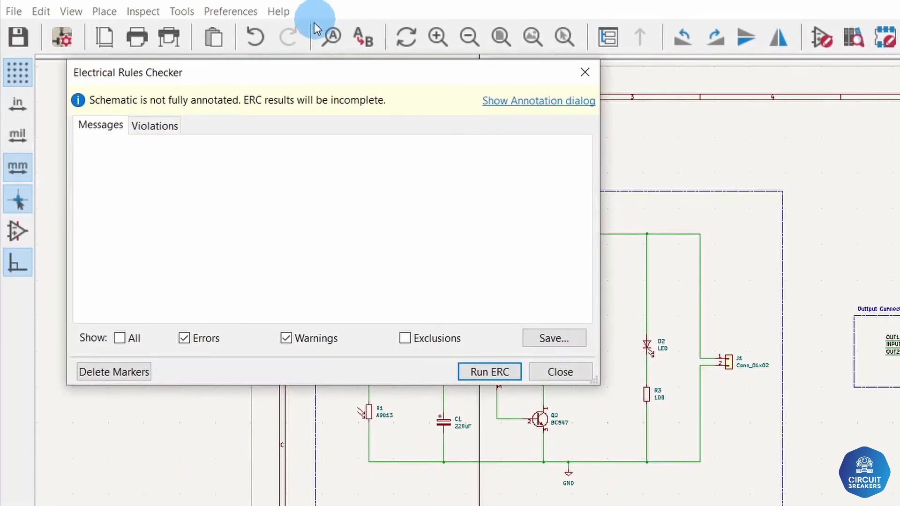
pyautogui.moveTo(342, 68); pyautogui.dragTo(391, 73)
pyautogui.click(541, 383)
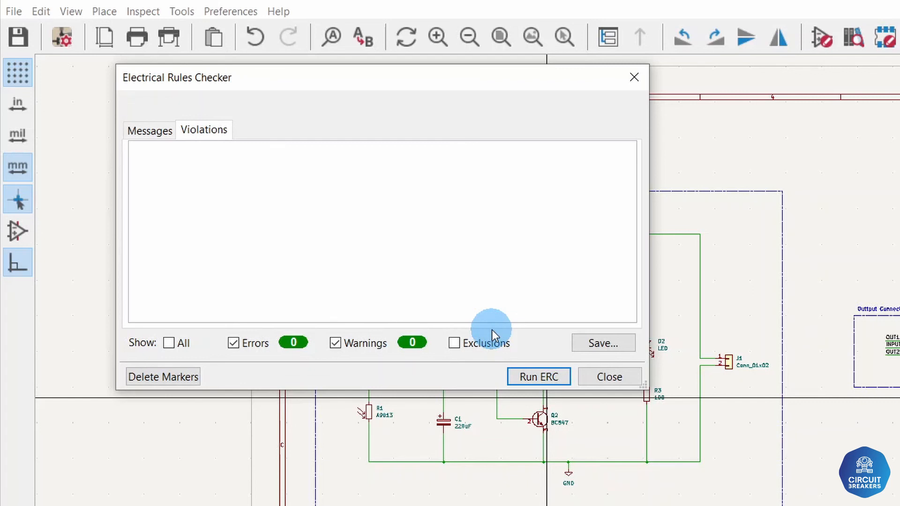
pyautogui.click(610, 377)
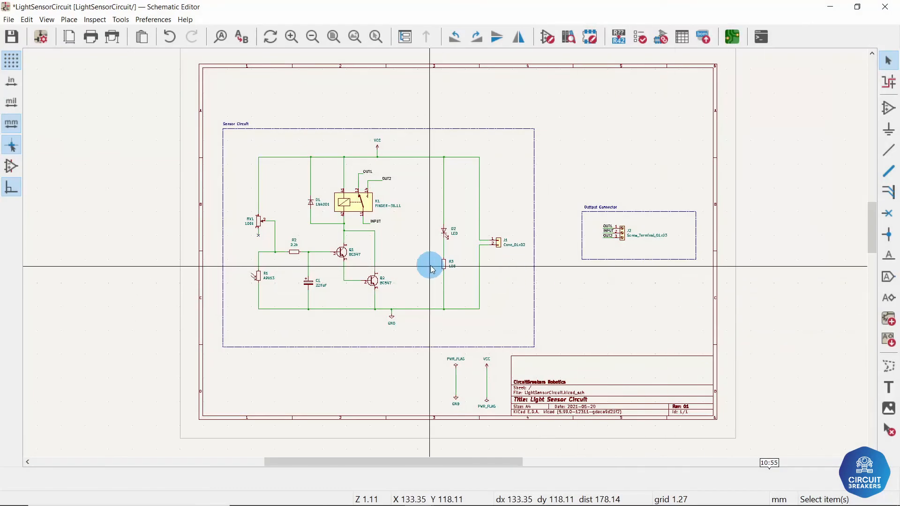
# Step: Examine the sensor circuit, the output connector block and the power flags, ending with an overview of the whole sheet
pyautogui.scroll(3, 668, 367)
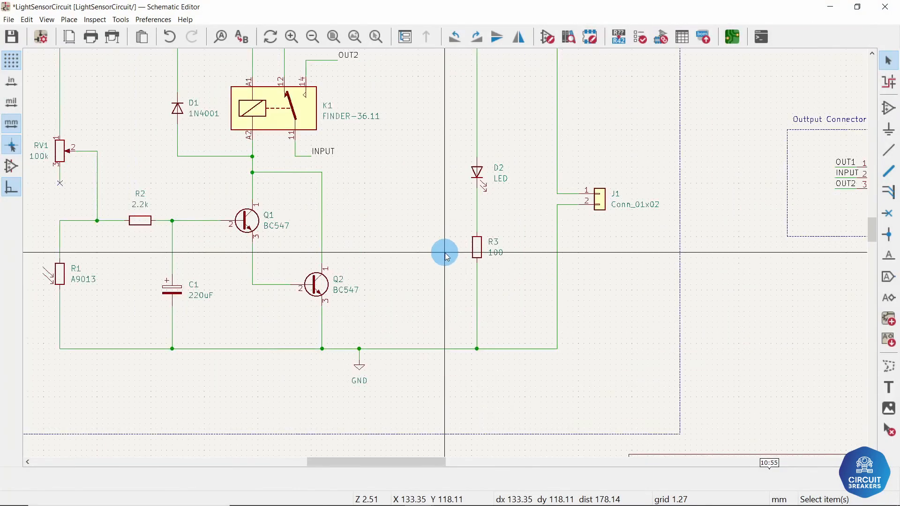
pyautogui.scroll(1, 444, 253)
pyautogui.moveTo(336, 174); pyautogui.dragTo(524, 260, button='middle')
pyautogui.scroll(-2, 524, 260)
pyautogui.moveTo(444, 253); pyautogui.dragTo(317, 248, button='middle')
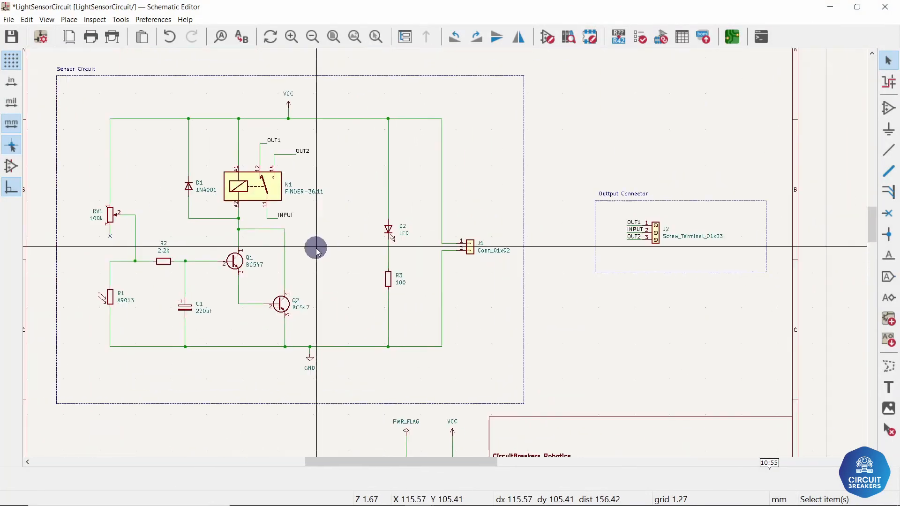
pyautogui.moveTo(669, 346); pyautogui.dragTo(761, 373, button='middle')
pyautogui.moveTo(440, 305); pyautogui.dragTo(474, 269, button='middle')
pyautogui.scroll(-2, 444, 251)
pyautogui.moveTo(663, 305); pyautogui.dragTo(510, 279, button='middle')
pyautogui.scroll(-2, 615, 297)
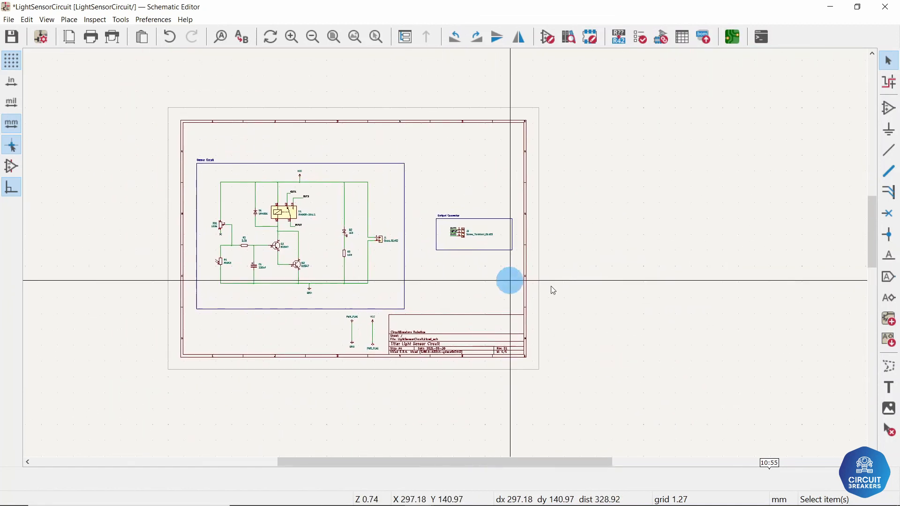
pyautogui.click(333, 37)
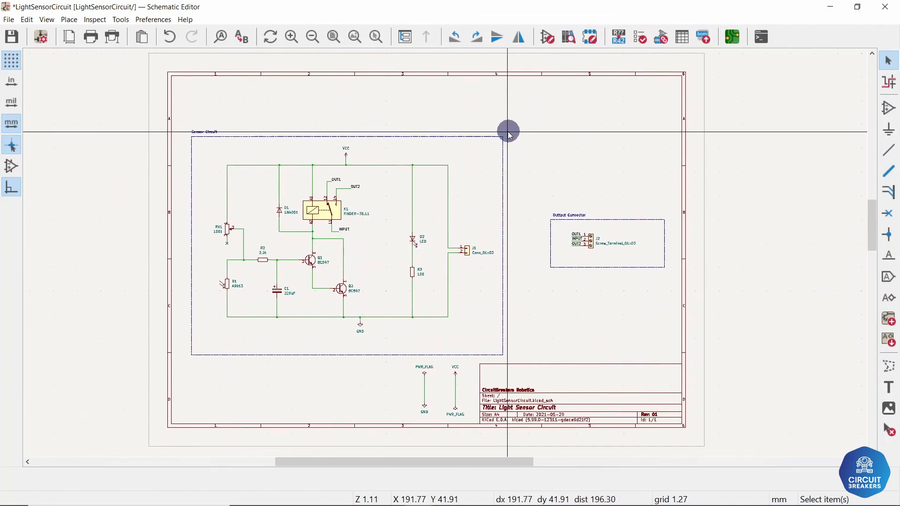
pyautogui.moveTo(507, 132); pyautogui.dragTo(502, 133, button='middle')
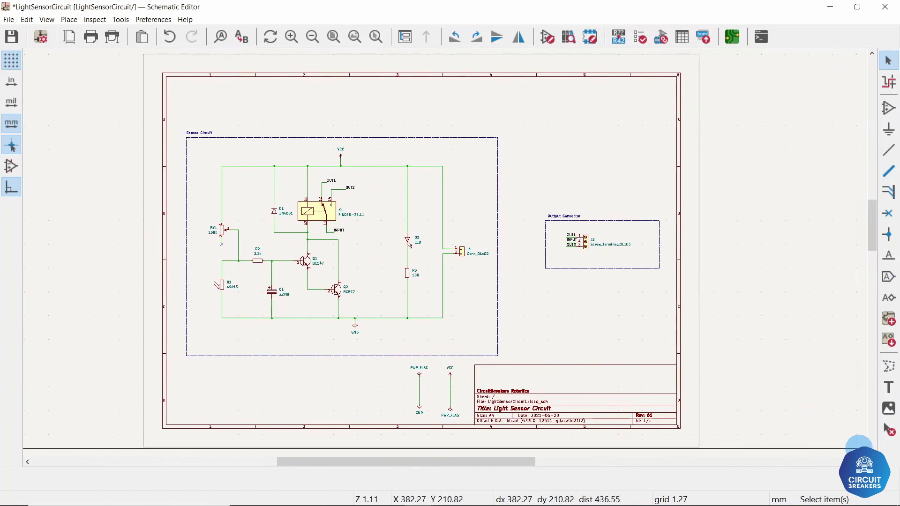